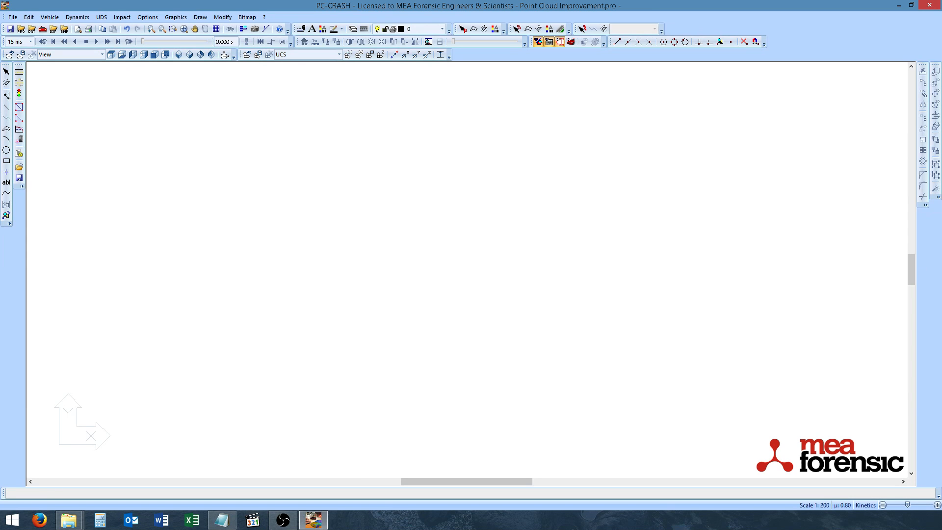
# Step: Import the 1000-10mm.xyz point cloud file from the Scene Clouds folder into the project
pyautogui.hotkey('alt', 'Tab')
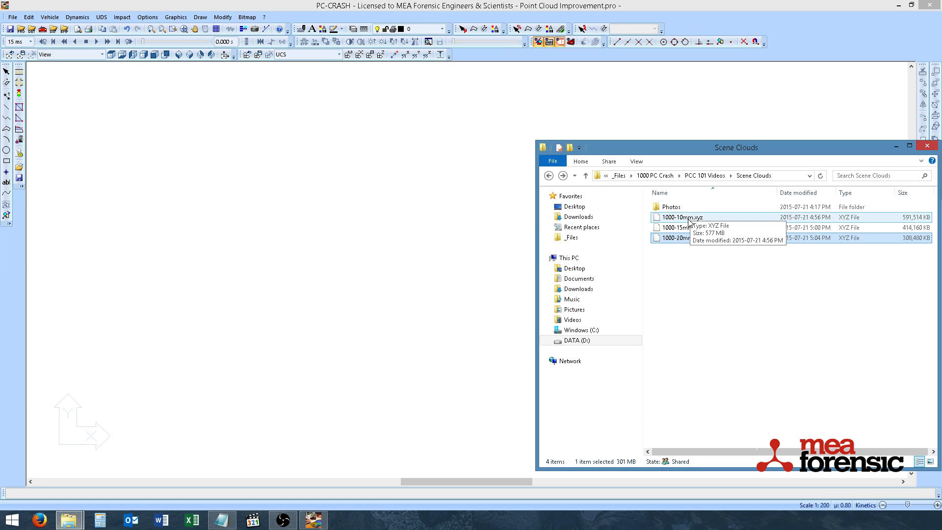
pyautogui.moveTo(686, 217); pyautogui.dragTo(430, 229)
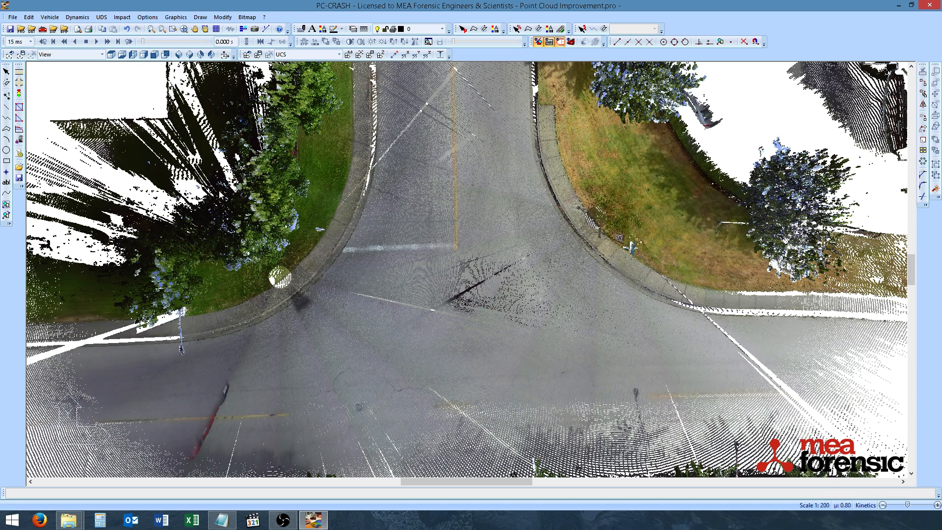
# Step: Select the point cloud and select all of its points
pyautogui.click(6, 72)
pyautogui.click(436, 289)
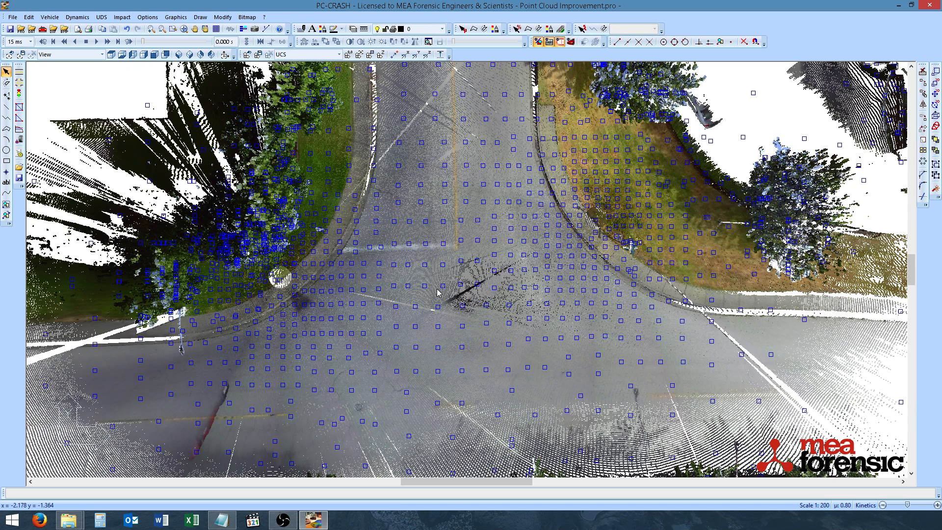
pyautogui.moveTo(474, 334); pyautogui.dragTo(474, 269, button='middle')
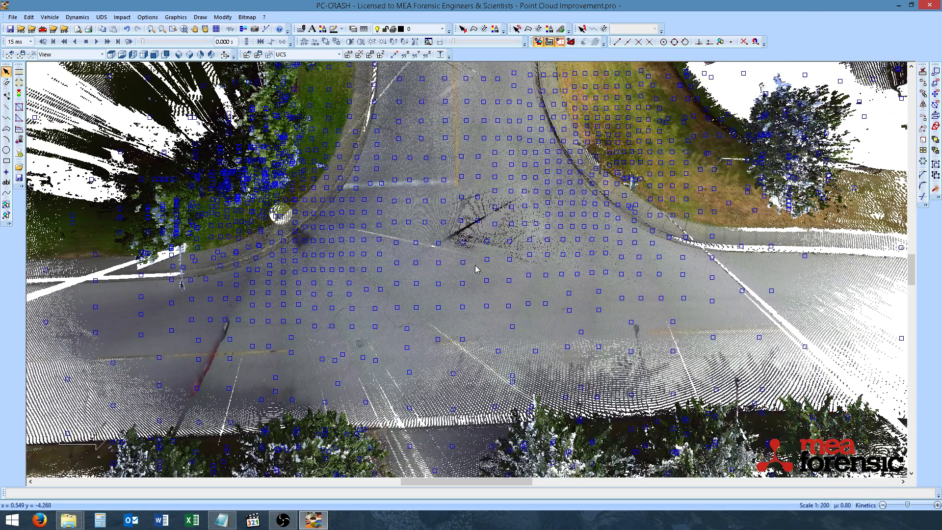
pyautogui.scroll(-2, 474, 267)
pyautogui.moveTo(475, 261); pyautogui.dragTo(474, 280)
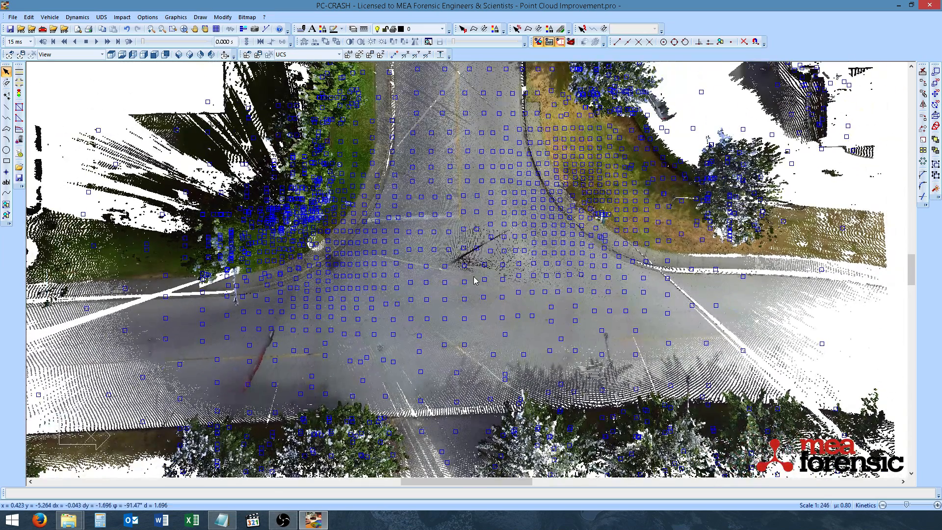
pyautogui.rightClick(472, 217)
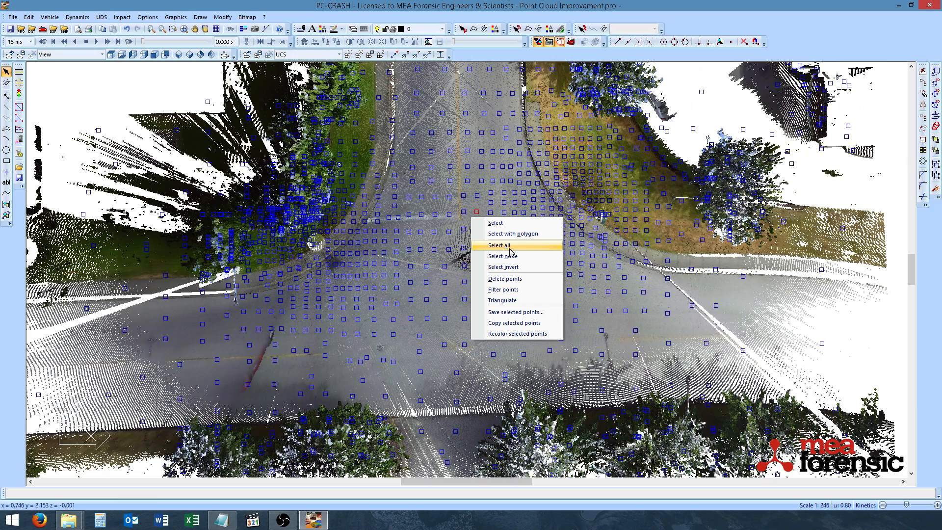
pyautogui.click(484, 247)
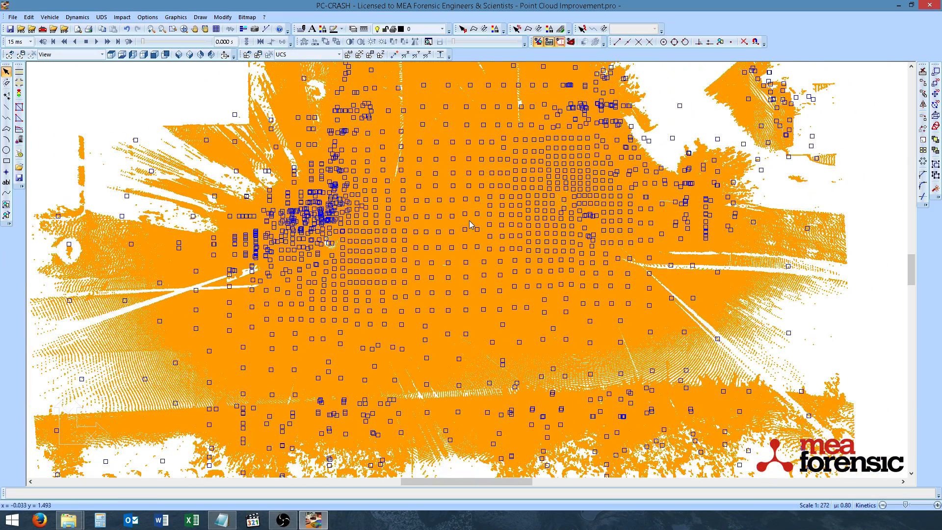
# Step: Filter the selected points with a 10 cm spacing in x, y and z
pyautogui.rightClick(469, 221)
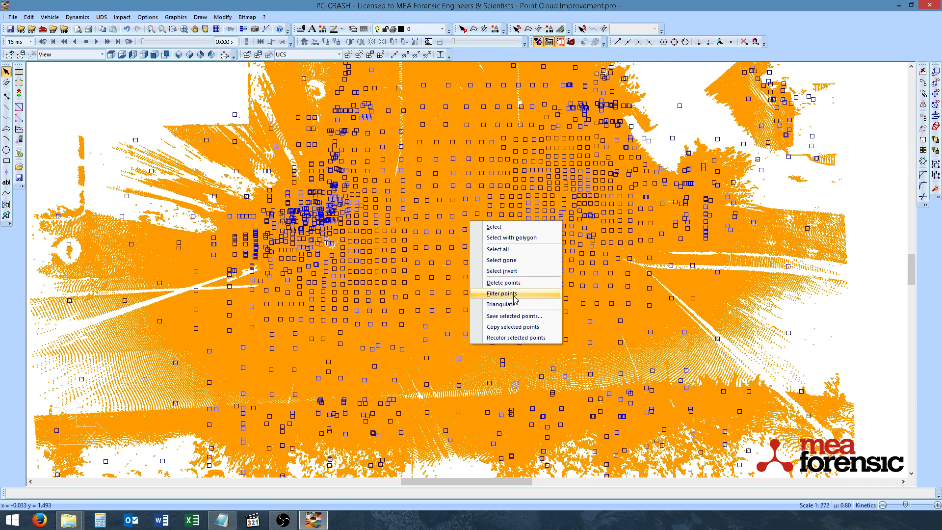
pyautogui.click(501, 294)
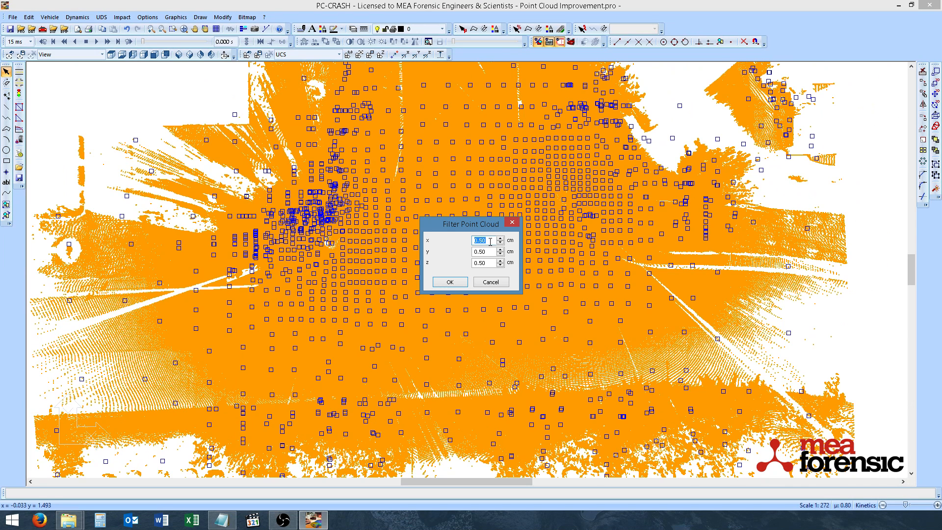
pyautogui.write('10')
pyautogui.press('Tab')
pyautogui.write('10')
pyautogui.press('Tab')
pyautogui.write('10')
pyautogui.click(444, 287)
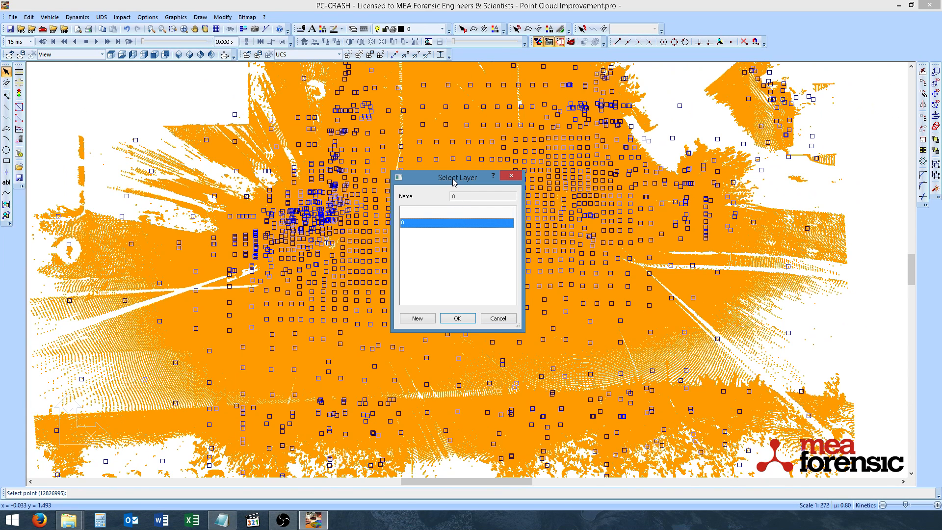
# Step: Put the filtered points on a new layer named 10cm
pyautogui.click(417, 319)
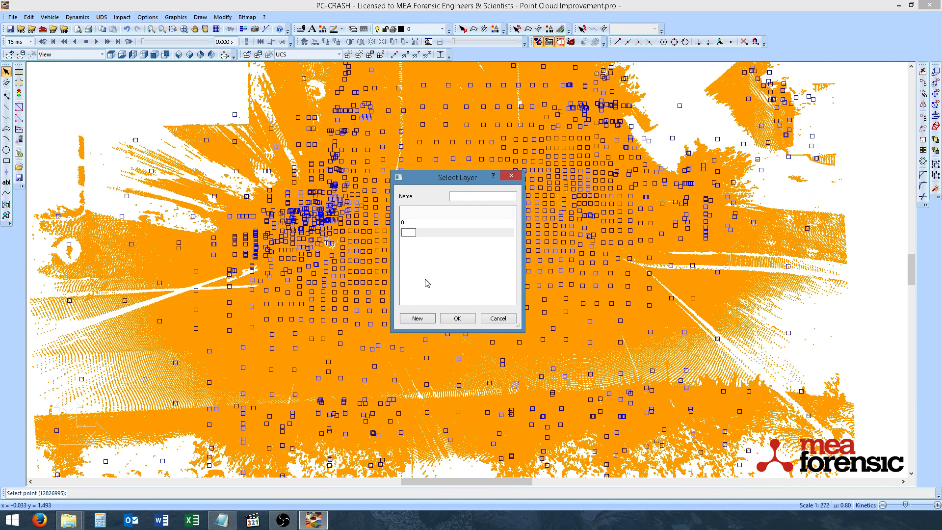
pyautogui.write('10cm')
pyautogui.press('Return')
pyautogui.click(456, 320)
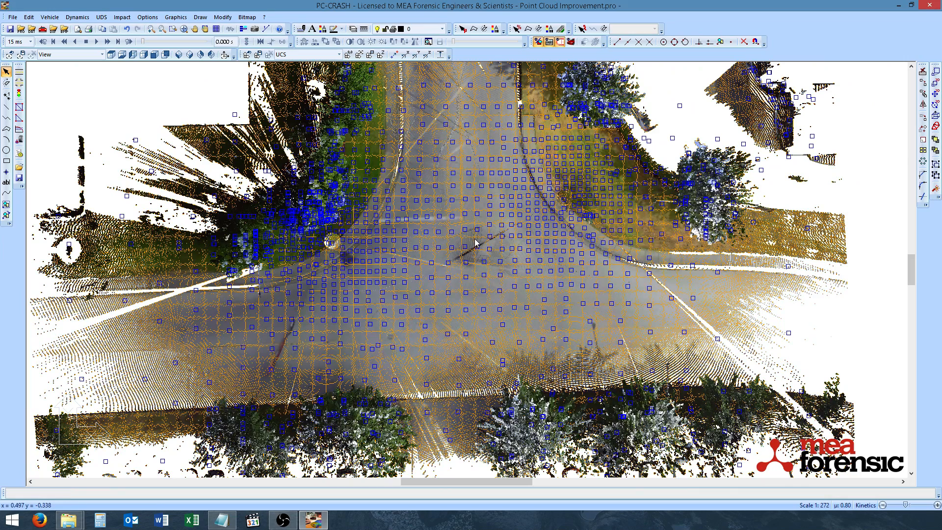
# Step: Deselect all points of the cloud
pyautogui.scroll(2, 474, 241)
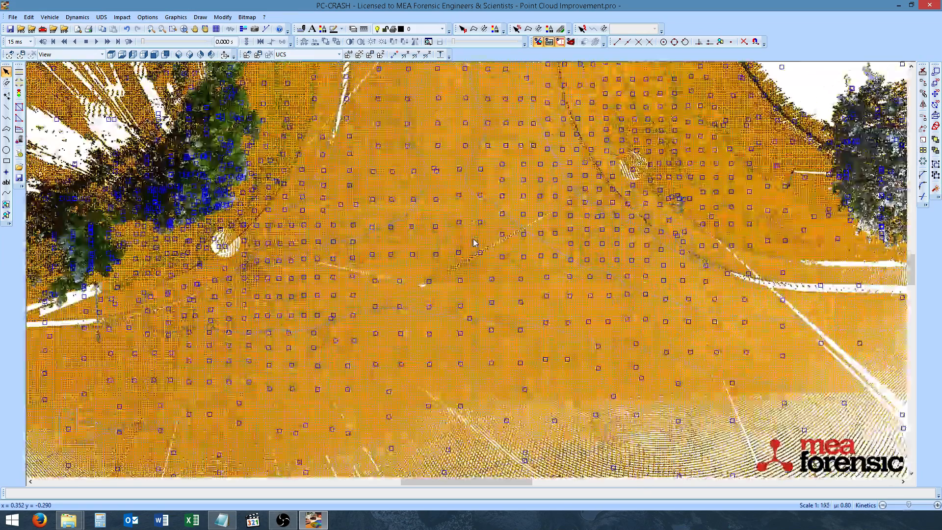
pyautogui.rightClick(474, 242)
pyautogui.click(510, 282)
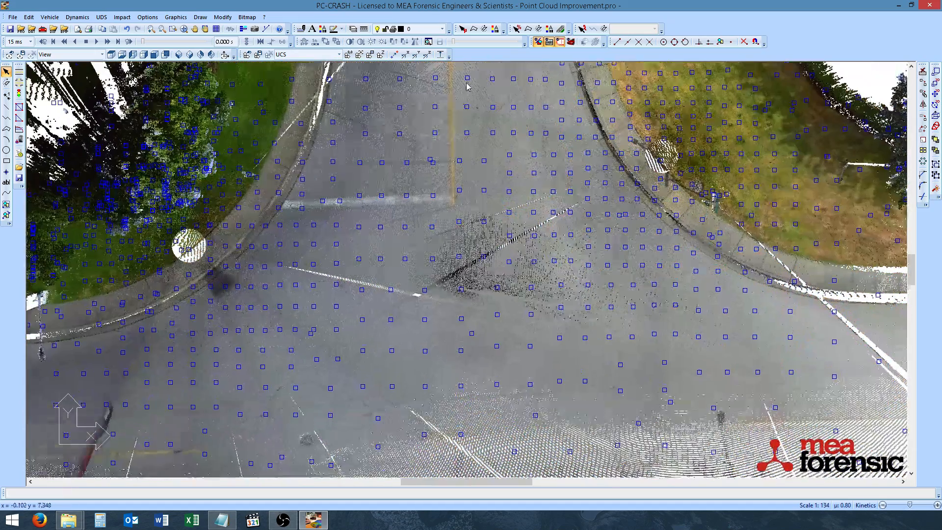
# Step: Toggle the visibility of the 10cm layer to compare it with the original cloud
pyautogui.click(444, 30)
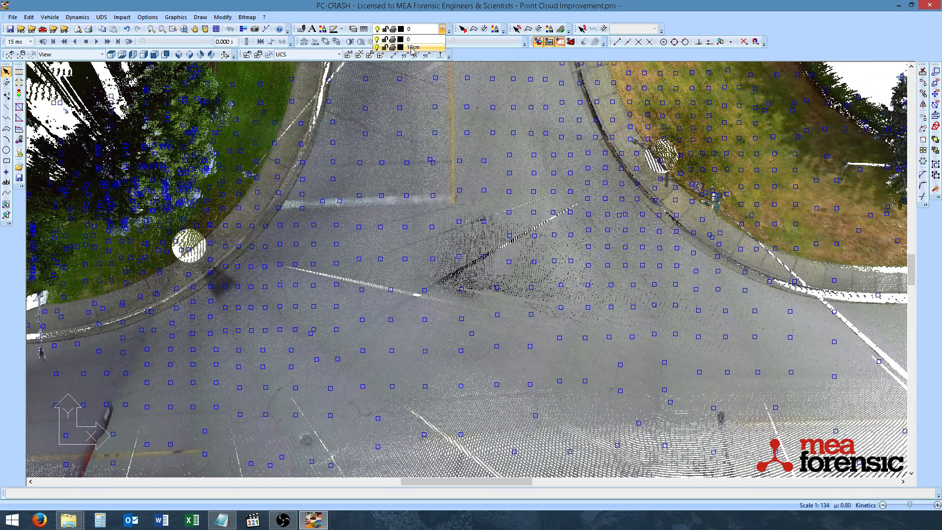
pyautogui.click(377, 48)
pyautogui.click(378, 47)
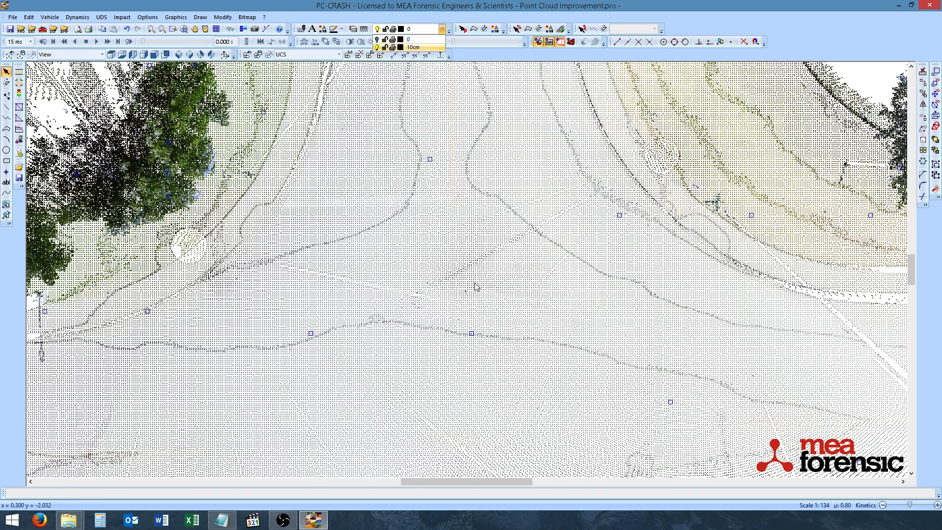
# Step: Measure the distance between two adjacent filtered points
pyautogui.scroll(5, 465, 282)
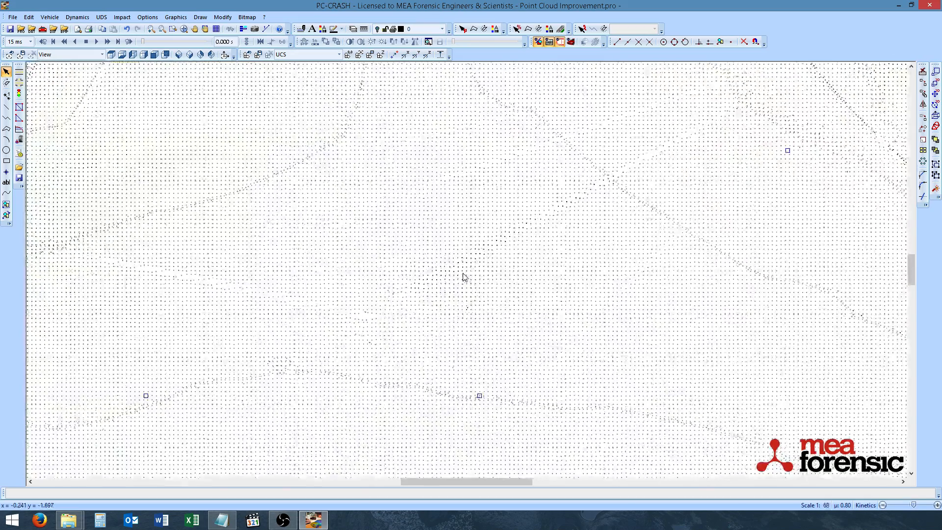
pyautogui.scroll(3, 455, 259)
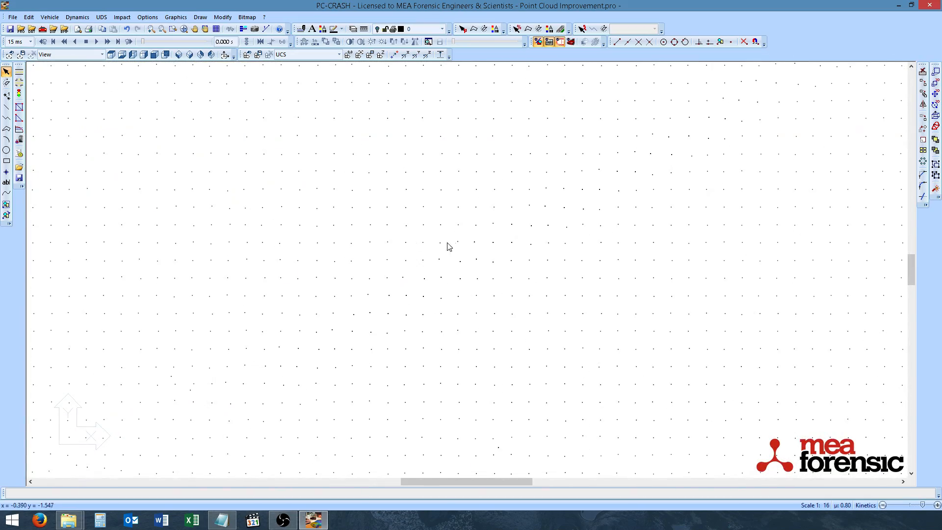
pyautogui.click(266, 29)
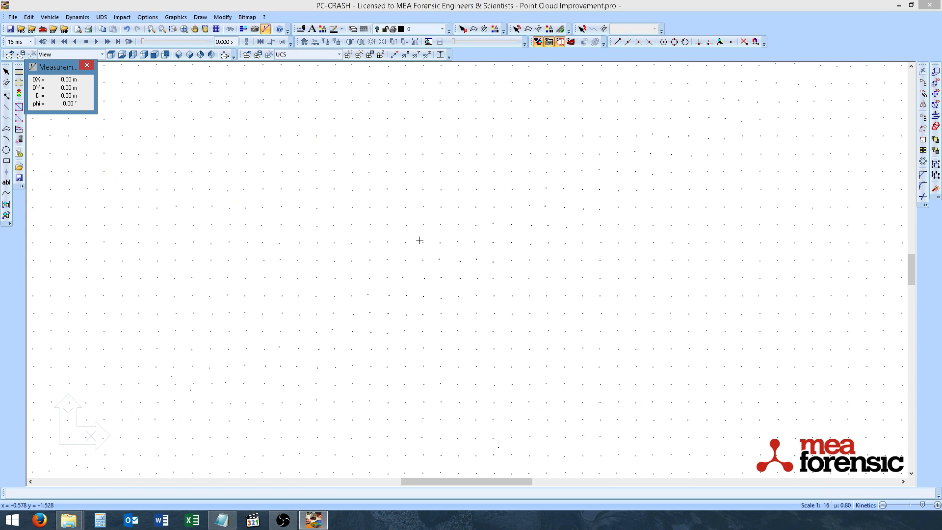
pyautogui.click(422, 242)
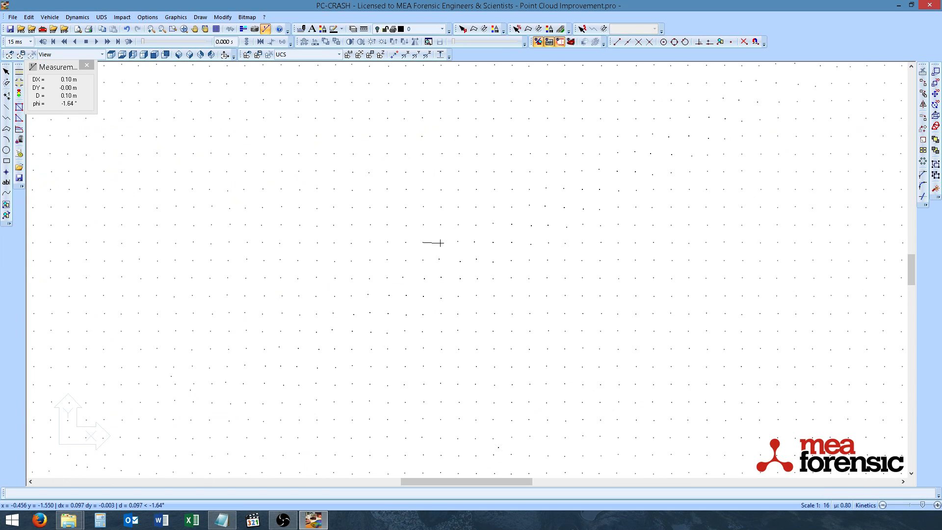
pyautogui.click(440, 243)
# Step: Switch the 10cm layer on and off repeatedly to compare the filtered and original clouds
pyautogui.scroll(-7, 368, 67)
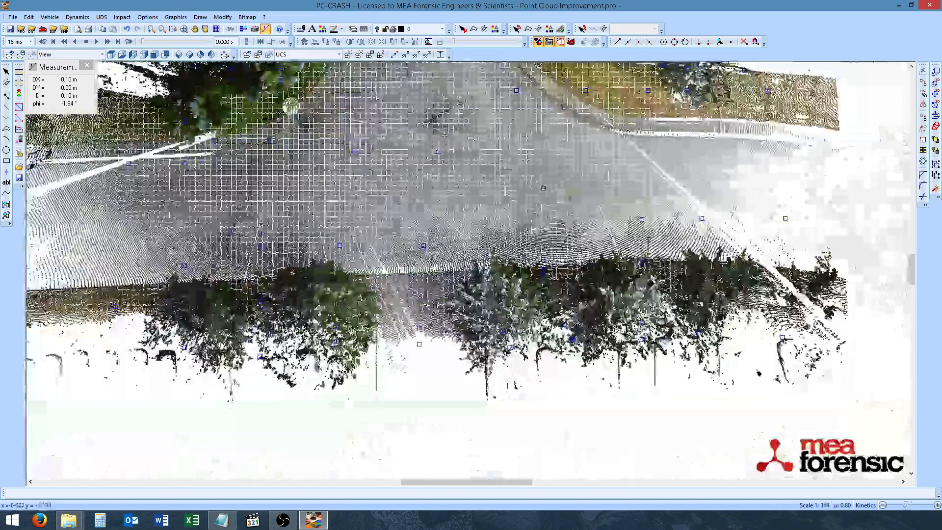
pyautogui.scroll(1, 445, 134)
pyautogui.moveTo(445, 133); pyautogui.dragTo(454, 199, button='middle')
pyautogui.scroll(-2, 453, 199)
pyautogui.click(442, 29)
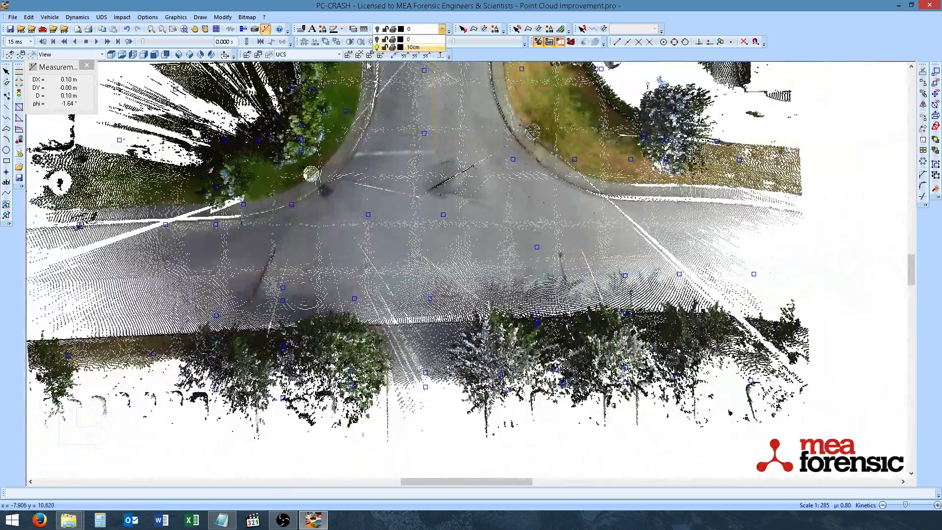
pyautogui.click(377, 47)
pyautogui.click(377, 46)
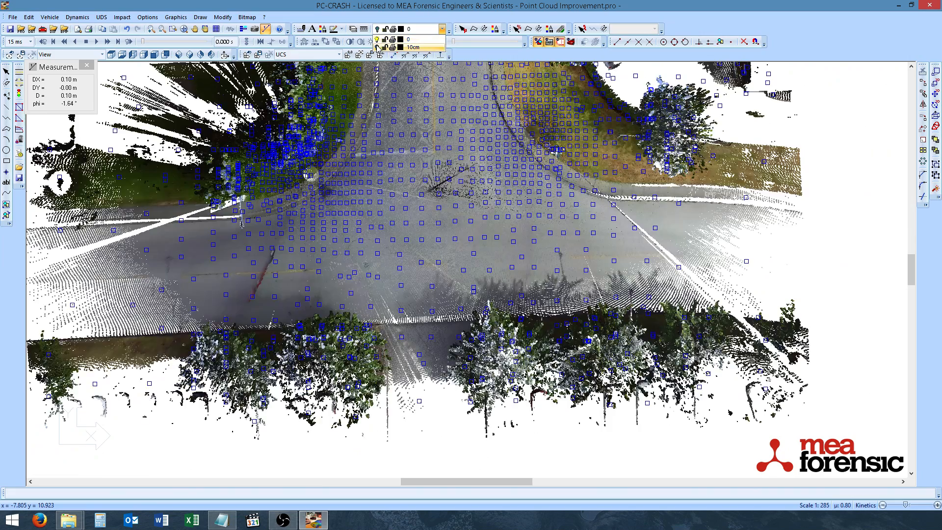
pyautogui.click(377, 46)
pyautogui.click(378, 46)
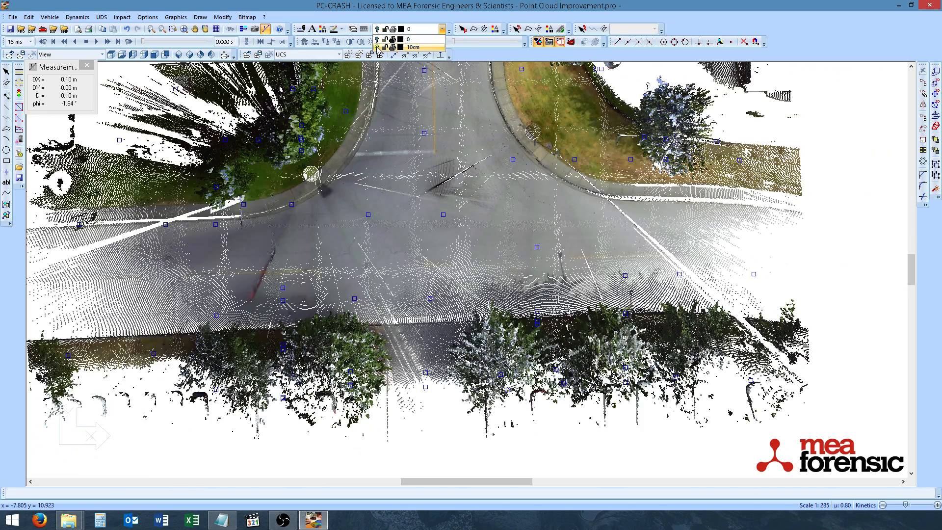
pyautogui.click(377, 47)
pyautogui.click(377, 46)
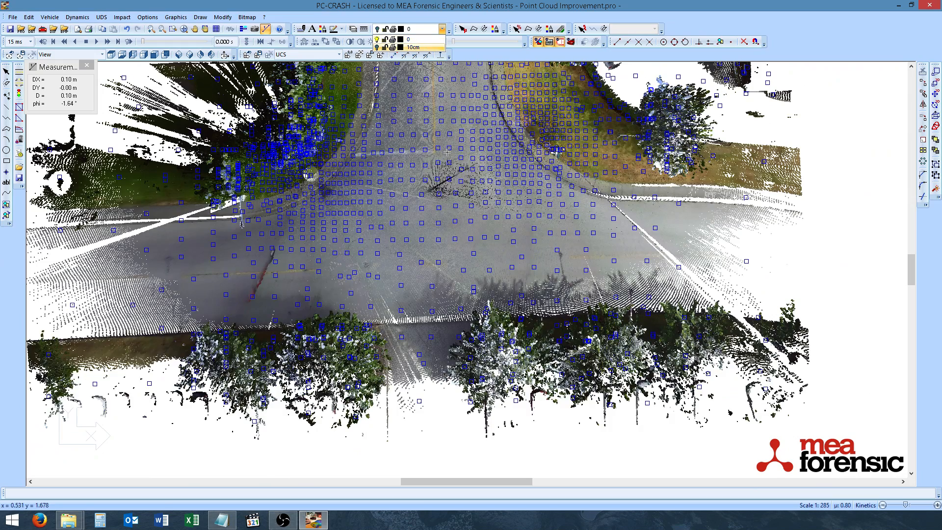
# Step: Close the measurement window
pyautogui.scroll(2, 446, 152)
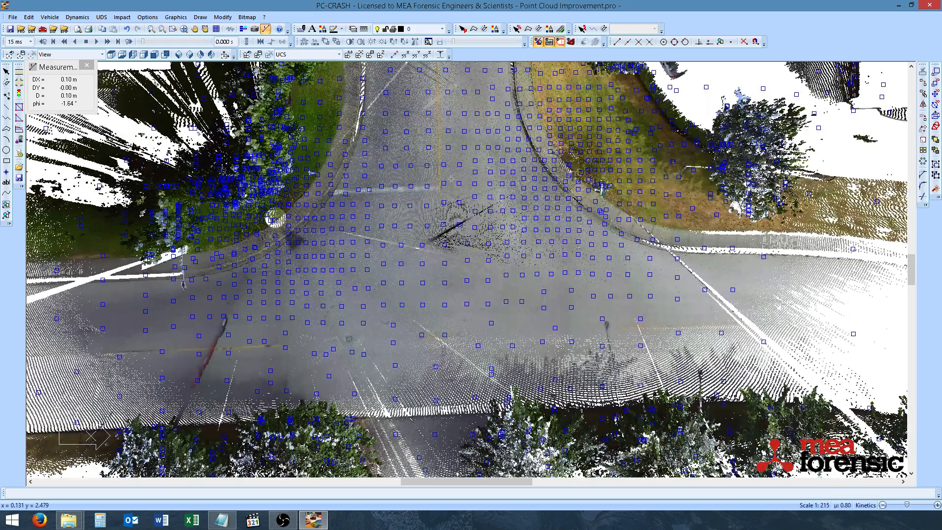
pyautogui.click(87, 64)
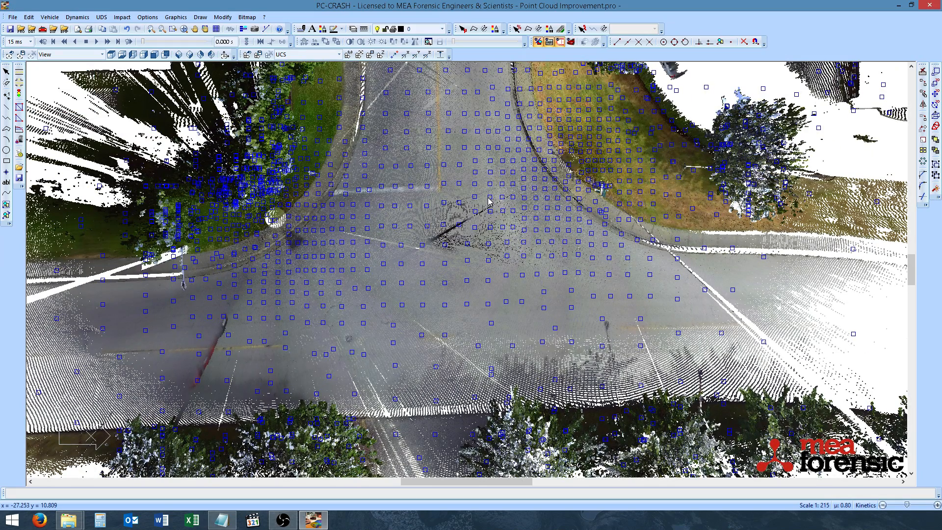
pyautogui.moveTo(452, 159); pyautogui.dragTo(465, 199, button='middle')
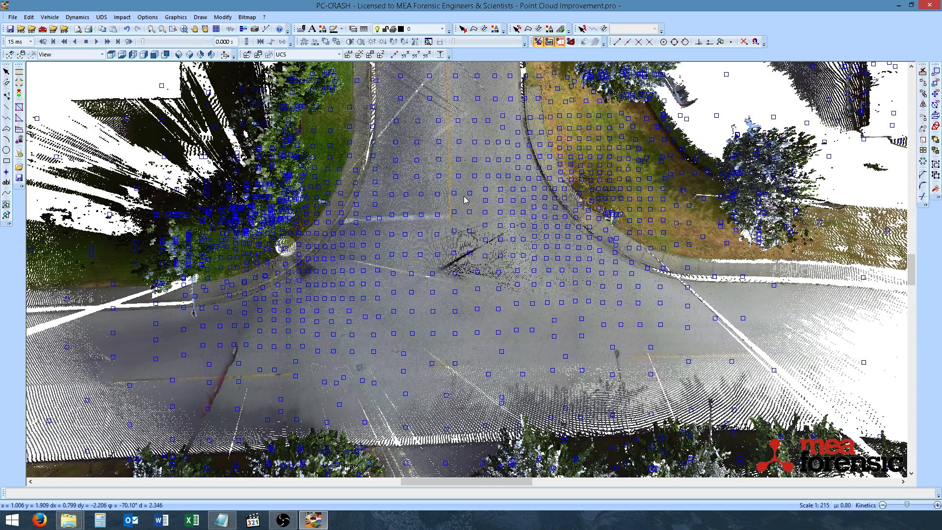
pyautogui.scroll(-1, 475, 209)
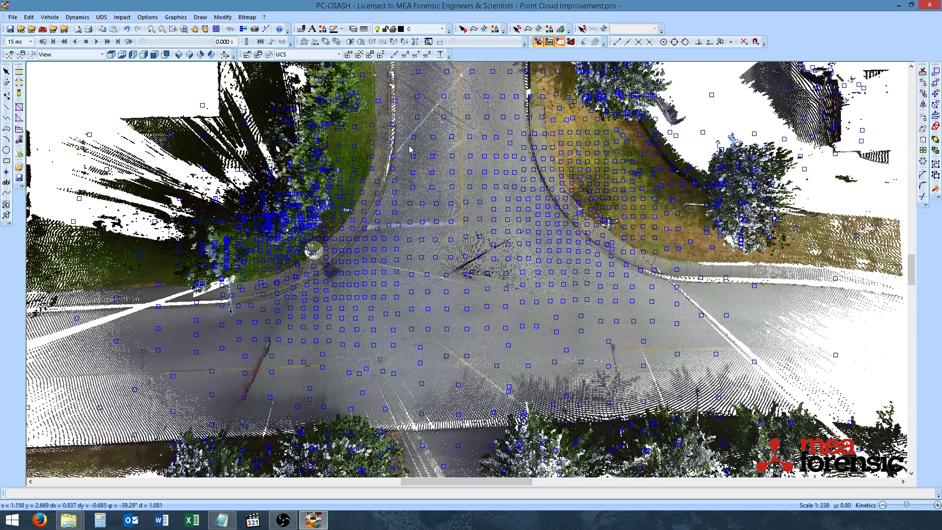
pyautogui.rightClick(442, 131)
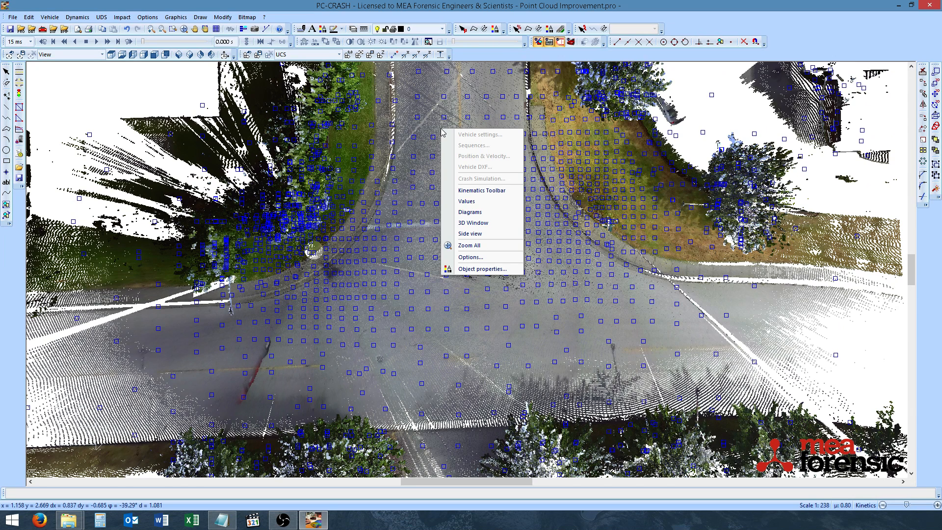
pyautogui.rightClick(432, 122)
pyautogui.rightClick(432, 122)
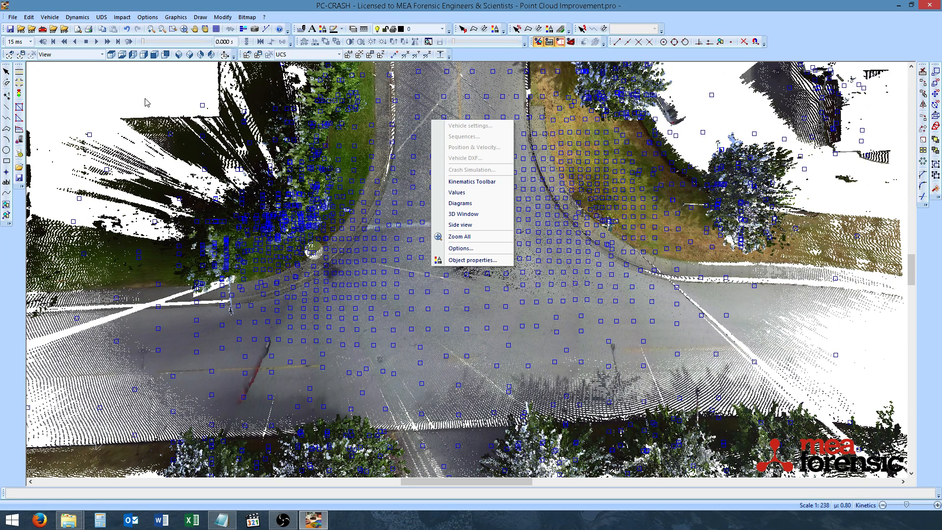
# Step: Select the road area of the point cloud with a polygon drawn around the intersection
pyautogui.click(6, 72)
pyautogui.rightClick(452, 130)
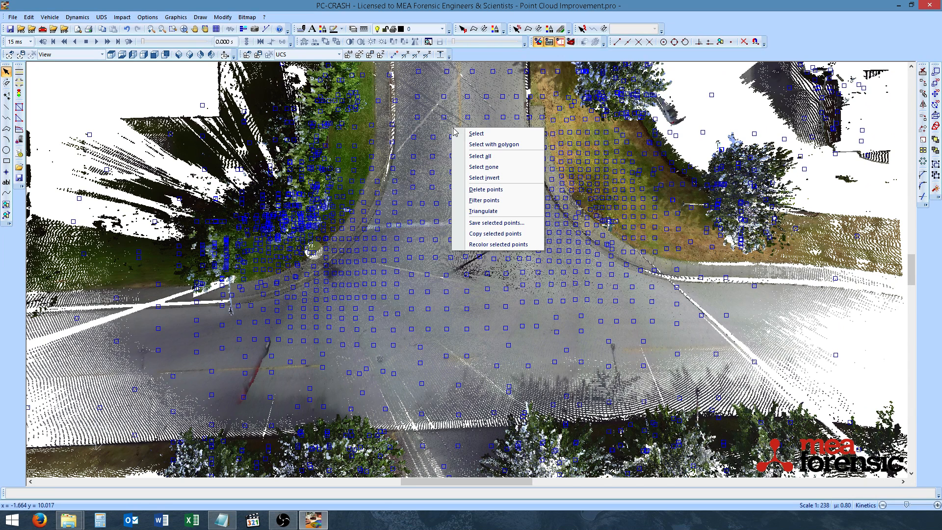
pyautogui.click(489, 145)
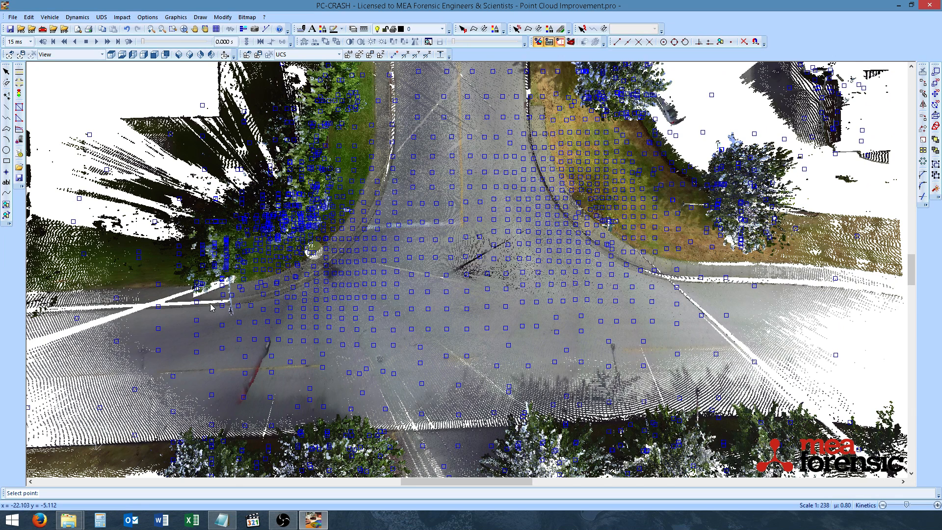
pyautogui.click(102, 306)
pyautogui.click(435, 261)
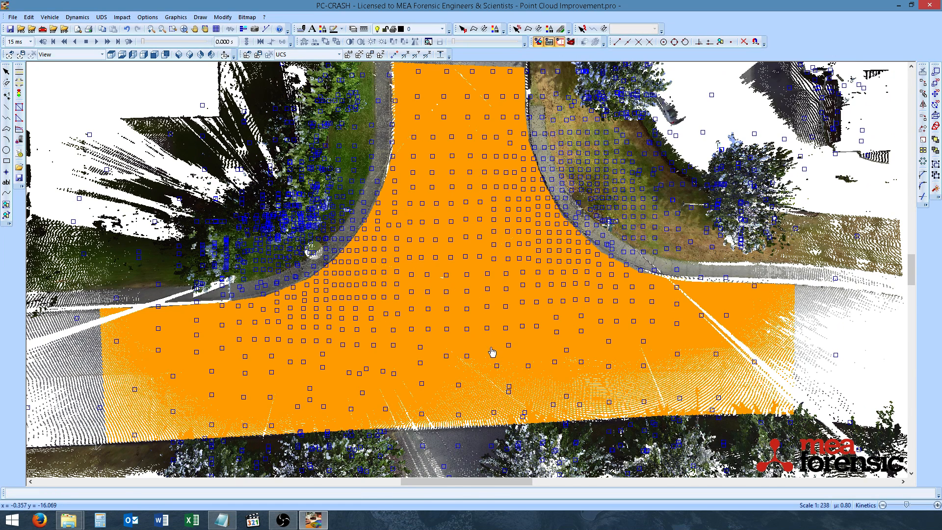
# Step: Inspect the road selection up close and from the front, side and rear views
pyautogui.scroll(3, 493, 350)
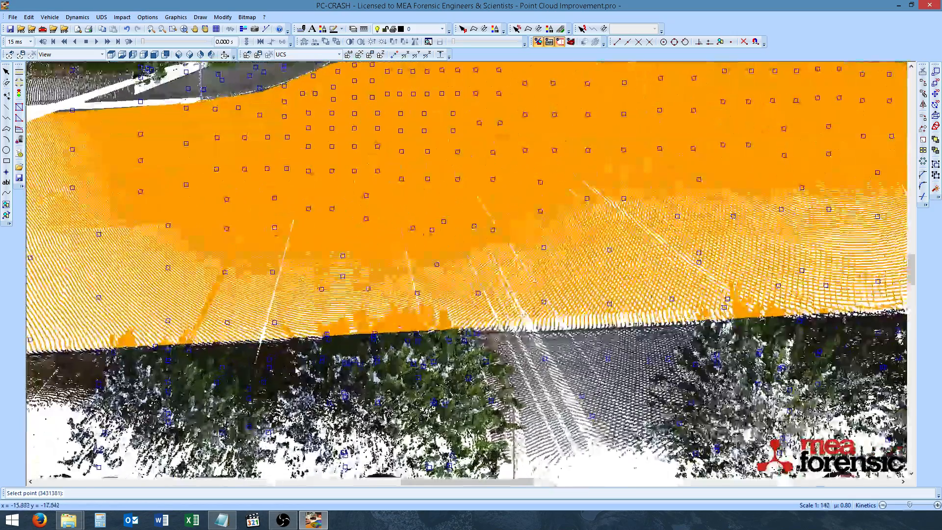
pyautogui.moveTo(306, 368); pyautogui.dragTo(372, 364, button='middle')
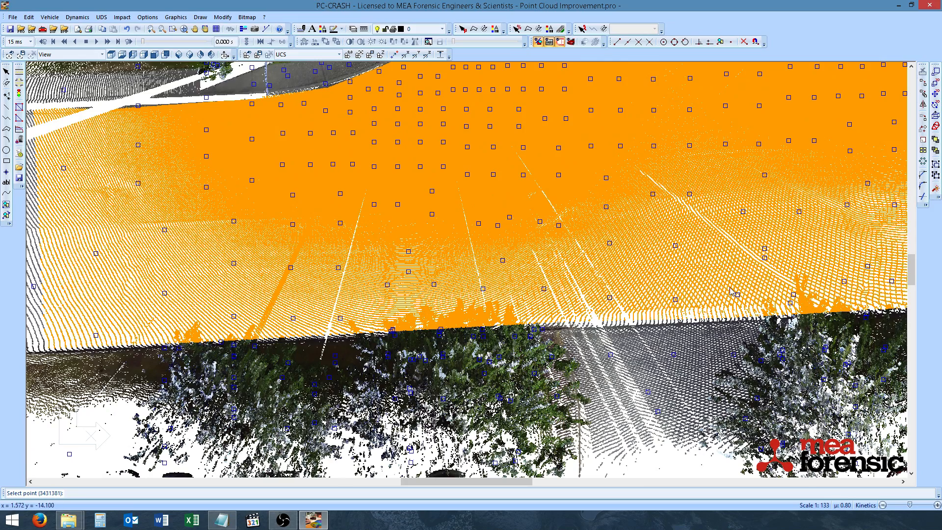
pyautogui.scroll(-2, 572, 293)
pyautogui.scroll(-2, 572, 293)
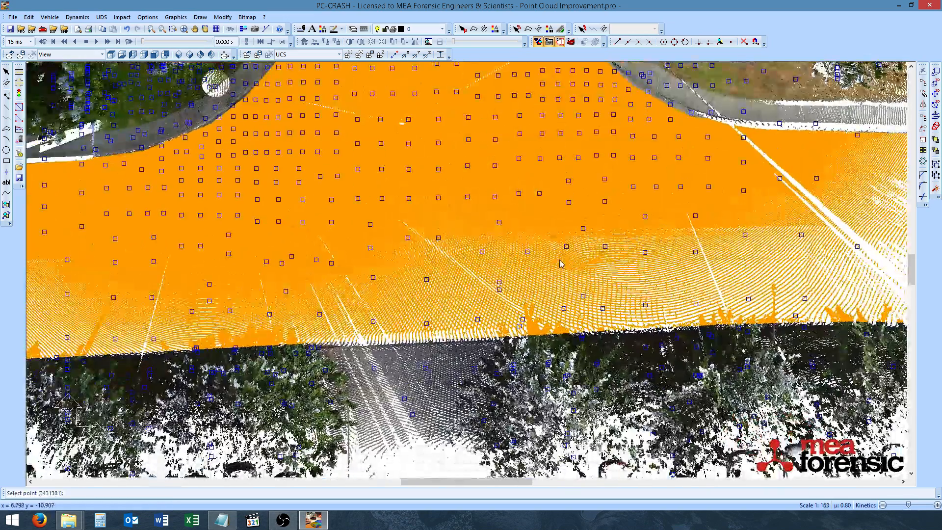
pyautogui.scroll(1, 544, 282)
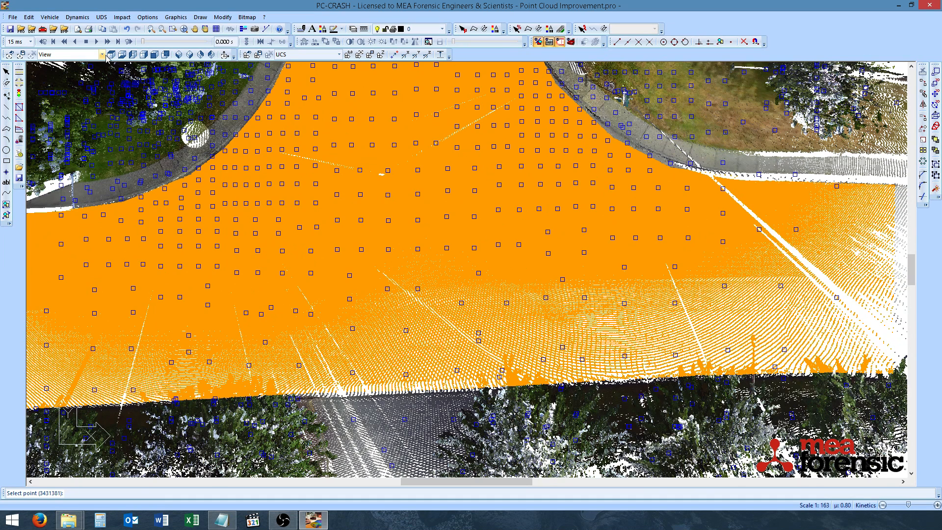
pyautogui.click(131, 56)
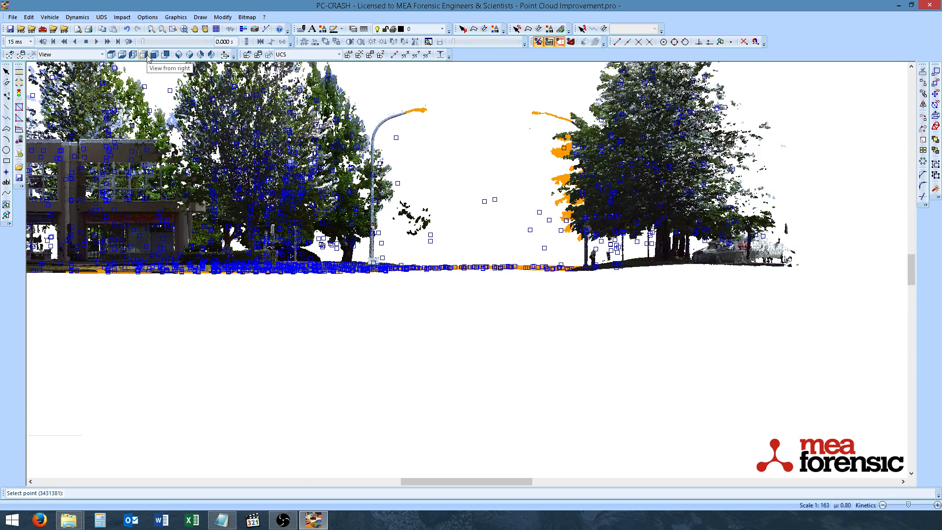
pyautogui.click(155, 55)
pyautogui.click(155, 55)
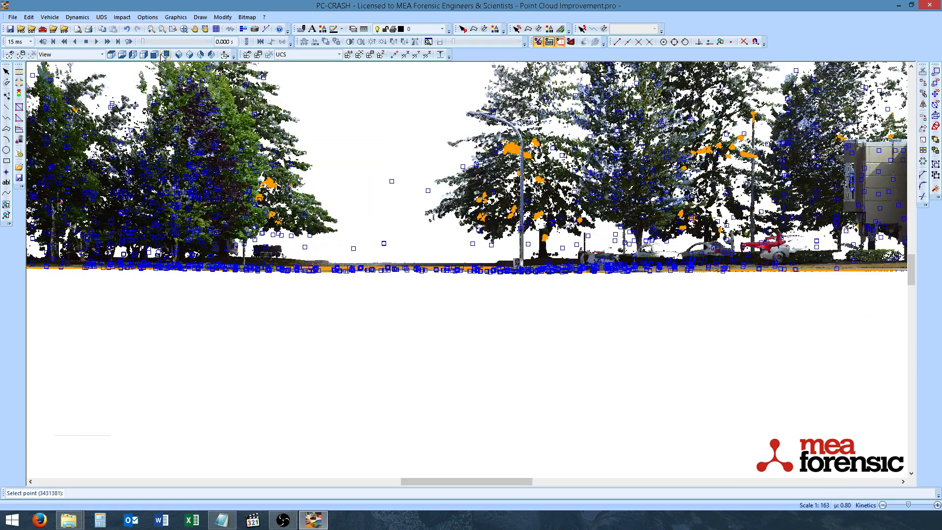
pyautogui.click(165, 54)
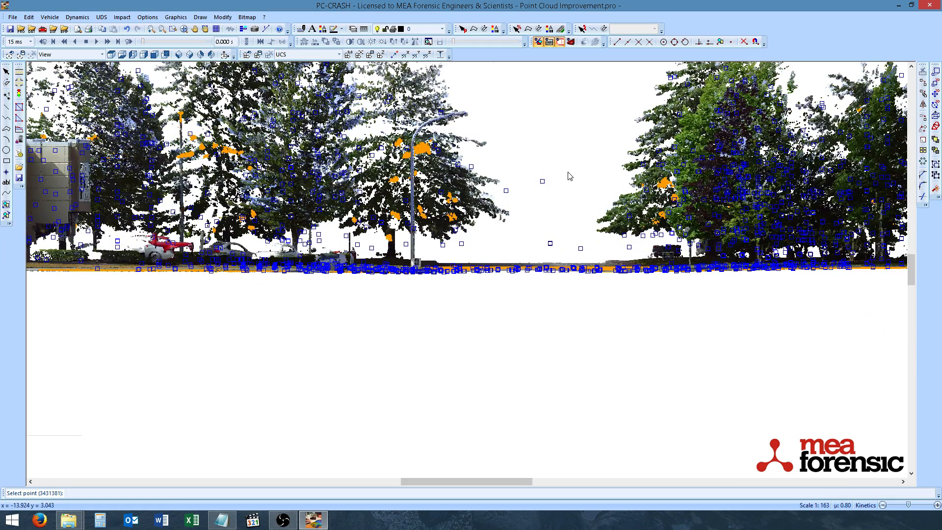
pyautogui.moveTo(568, 172); pyautogui.dragTo(598, 257, button='middle')
pyautogui.scroll(-1, 574, 262)
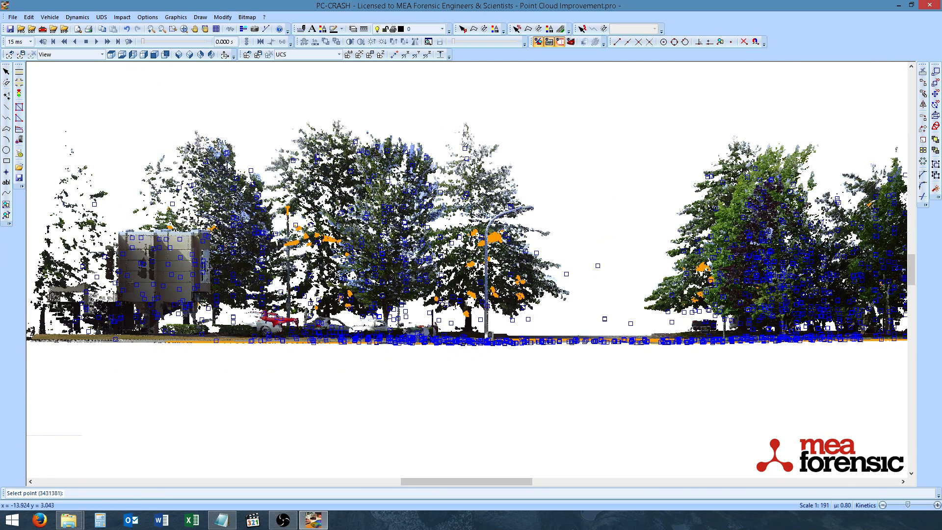
pyautogui.click(132, 55)
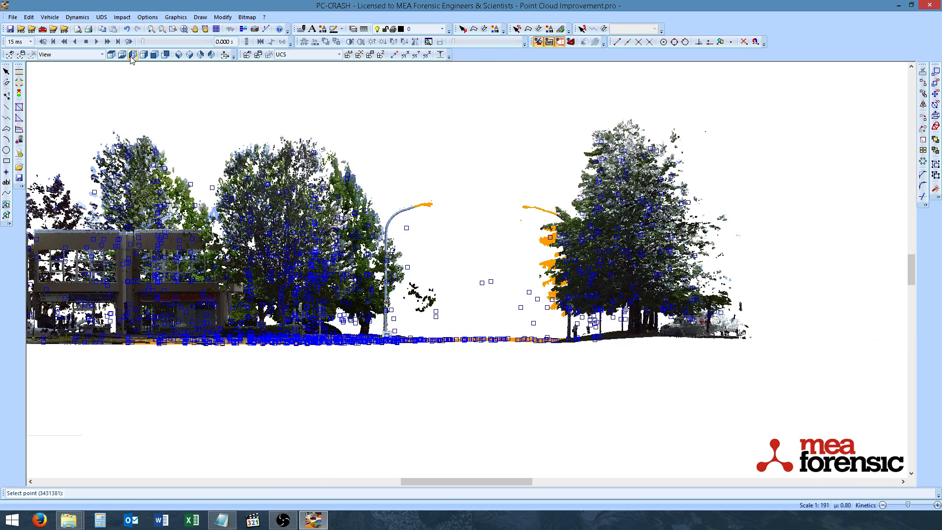
pyautogui.scroll(3, 510, 237)
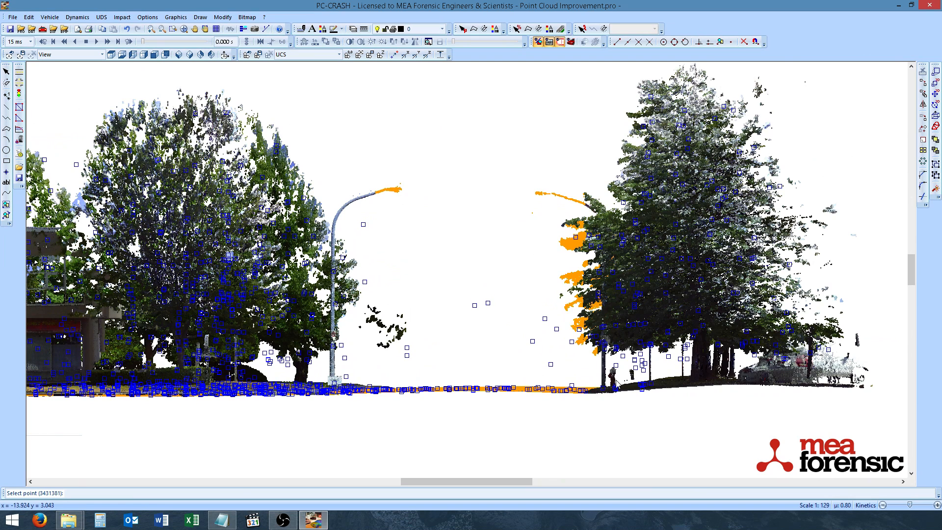
# Step: Open the point cloud options dialog showing triangulation distances and close it with OK
pyautogui.click(223, 17)
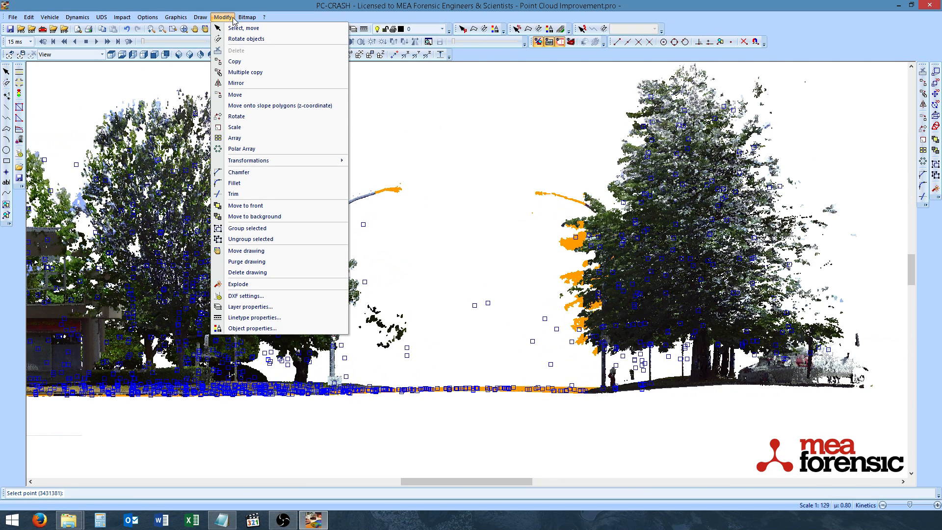
pyautogui.click(245, 296)
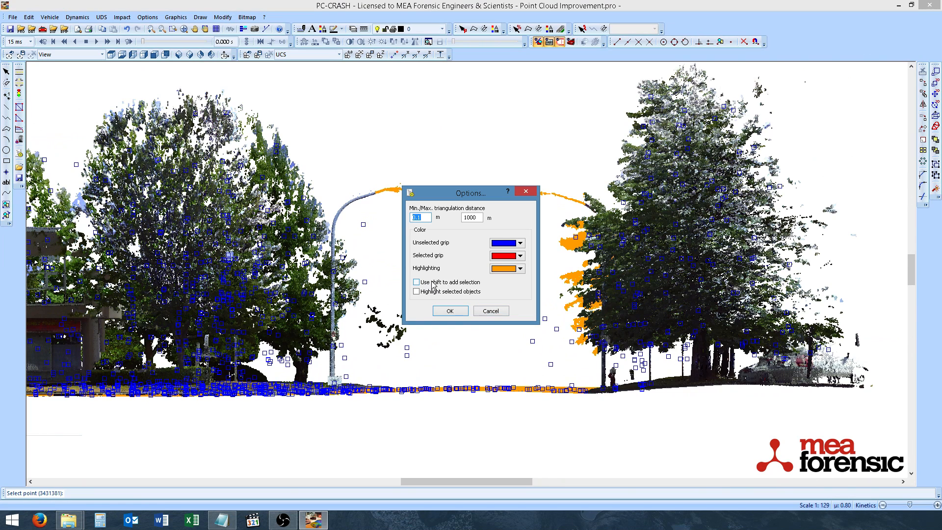
pyautogui.click(455, 317)
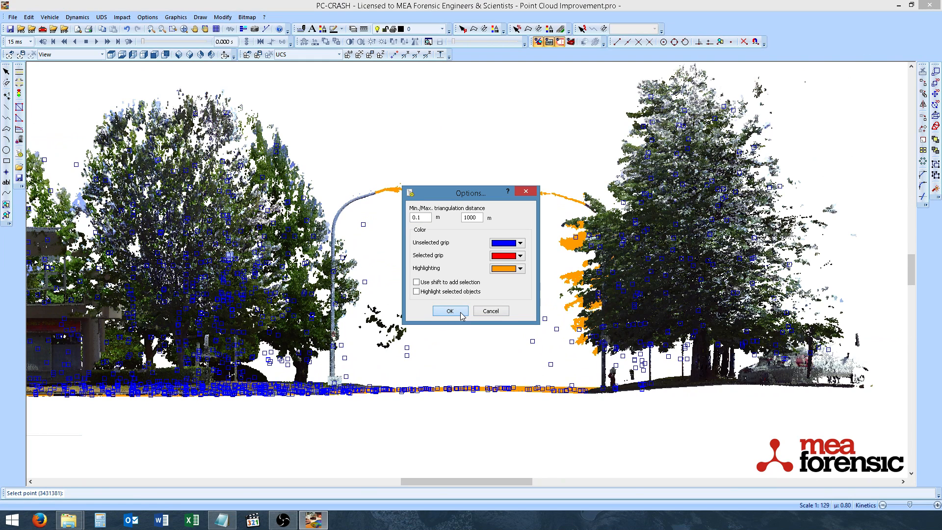
pyautogui.click(461, 315)
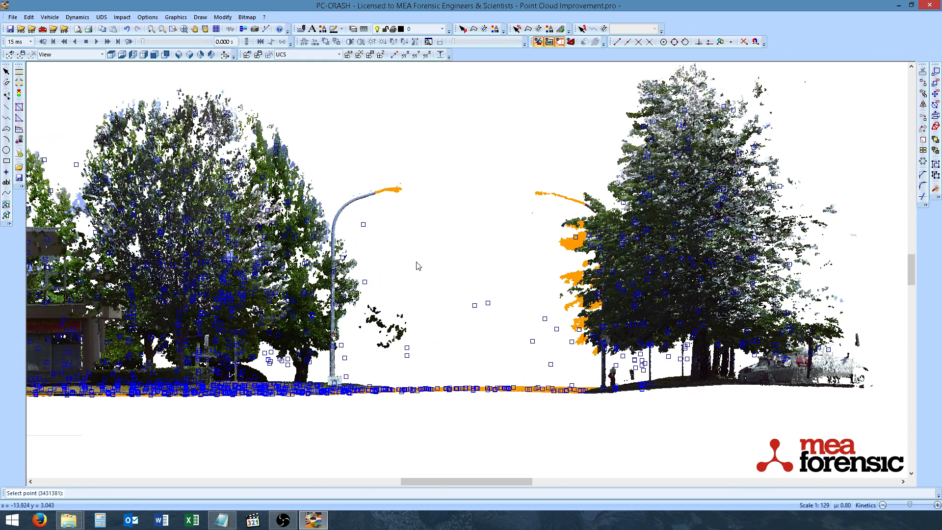
# Step: Refine the selection with a polygon in the side view so the raised points above the road are excluded
pyautogui.click(348, 139)
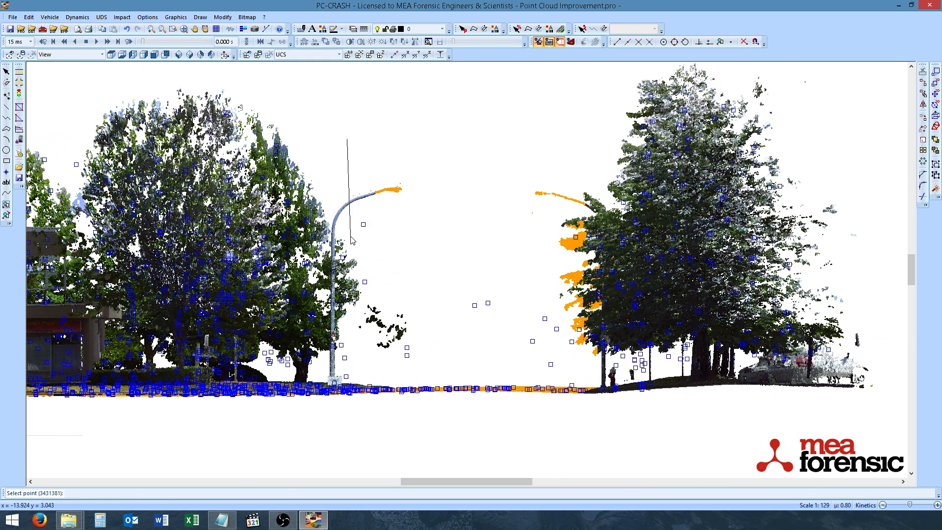
pyautogui.click(364, 372)
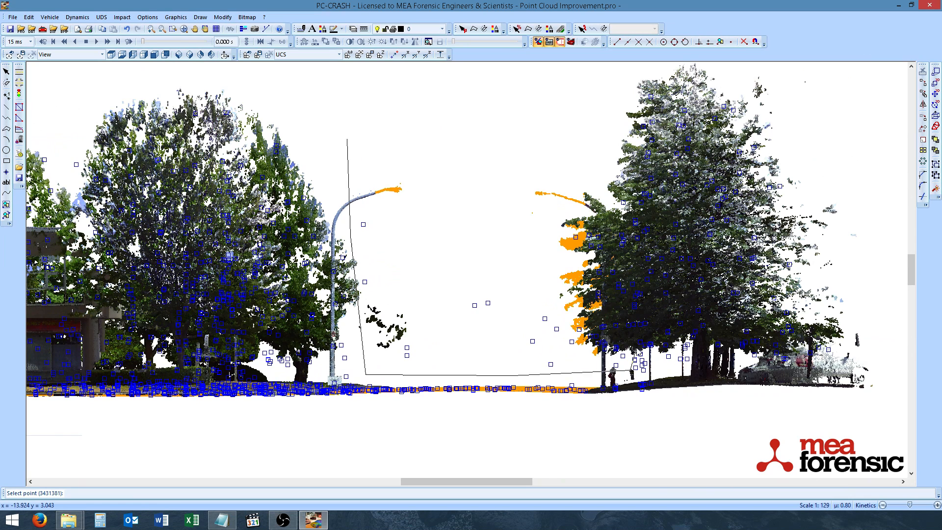
pyautogui.click(632, 370)
pyautogui.click(717, 286)
pyautogui.click(720, 173)
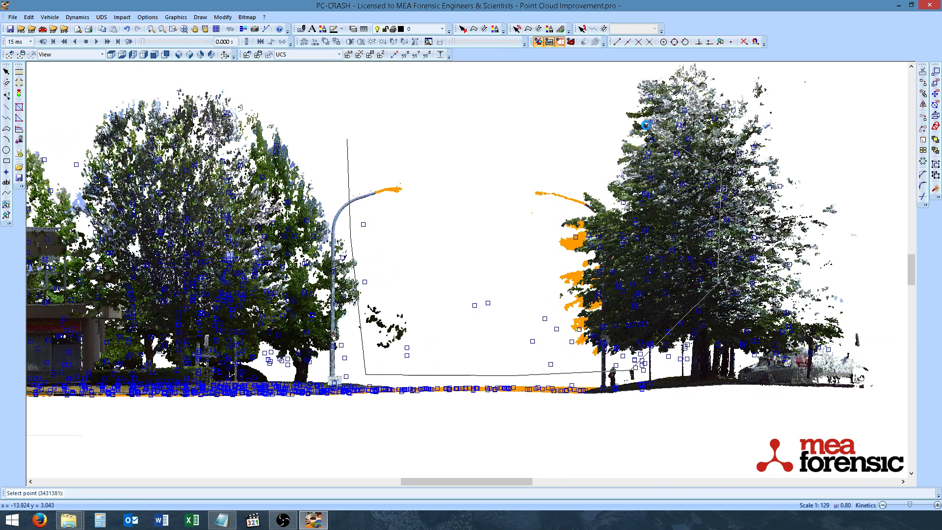
pyautogui.click(637, 122)
pyautogui.click(542, 100)
pyautogui.click(425, 81)
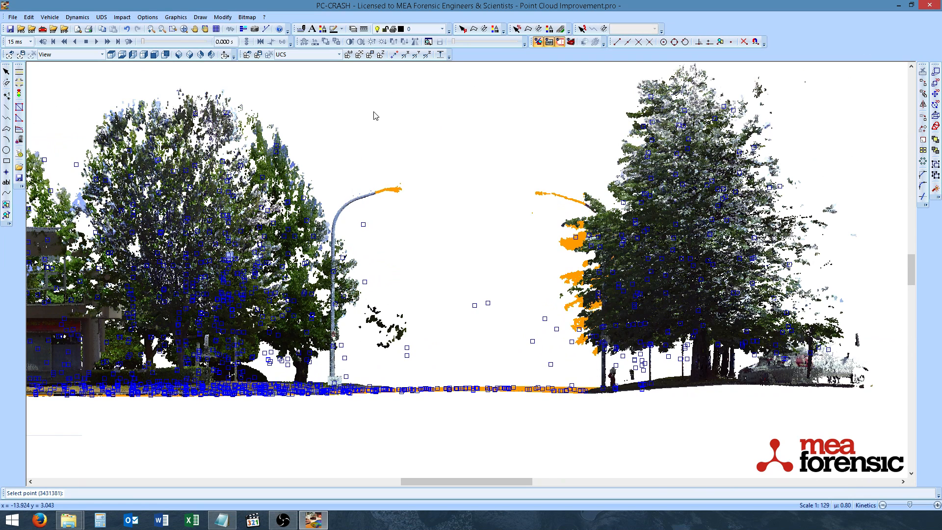
pyautogui.click(352, 134)
pyautogui.rightClick(387, 144)
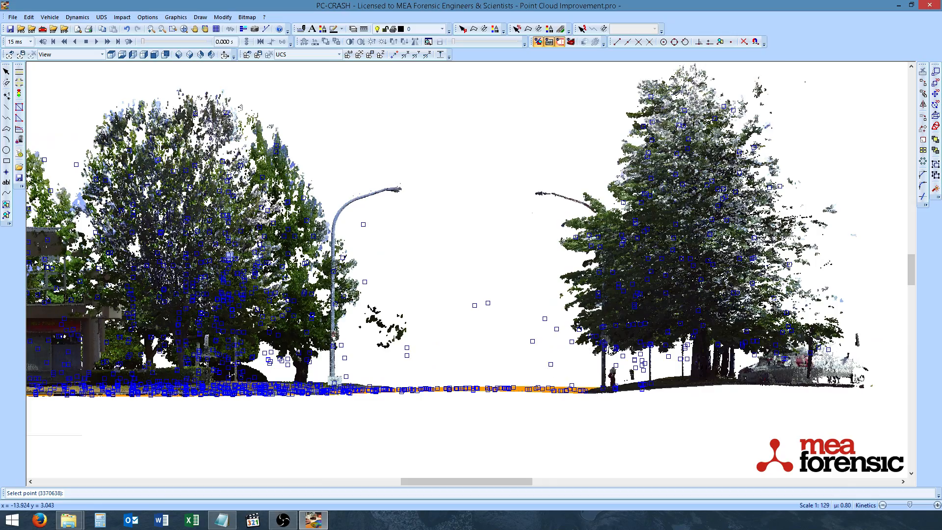
# Step: Return to the top view and inspect the refined road selection
pyautogui.click(112, 55)
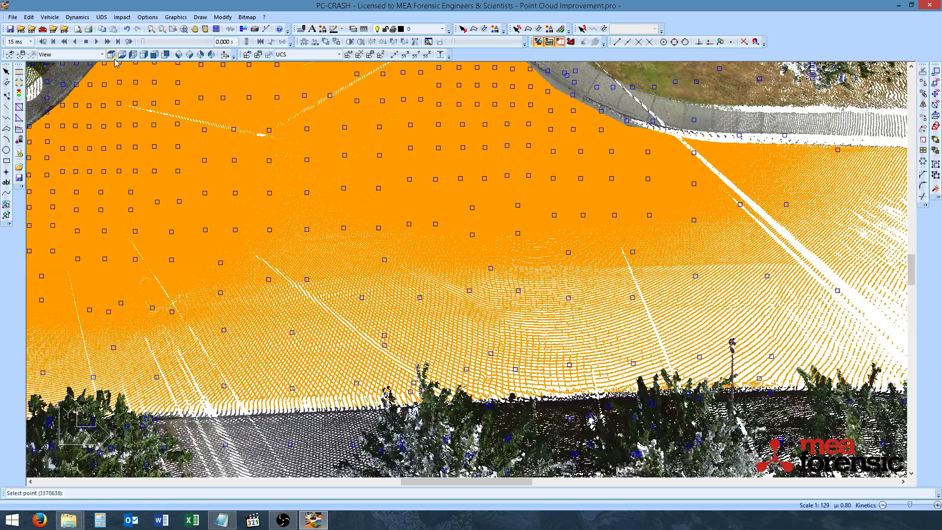
pyautogui.scroll(-2, 386, 298)
pyautogui.moveTo(382, 306); pyautogui.dragTo(538, 258, button='middle')
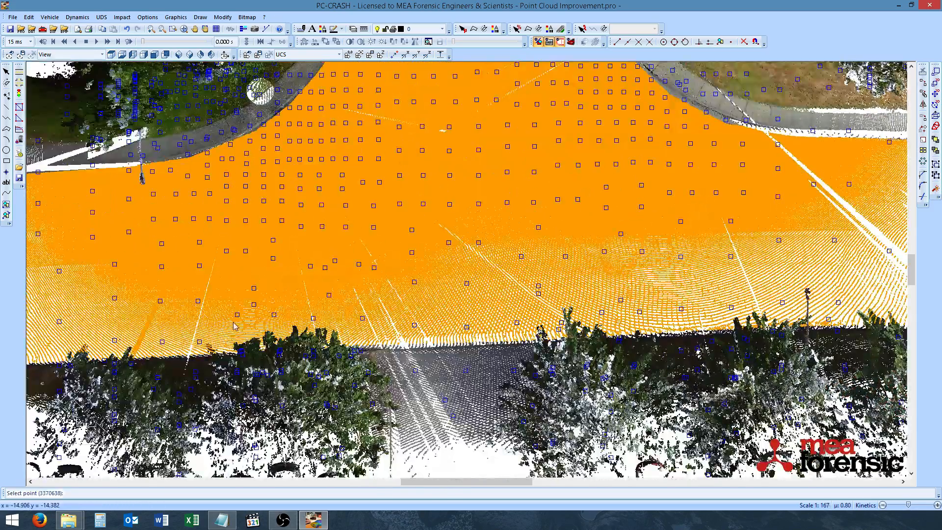
pyautogui.scroll(7, 235, 326)
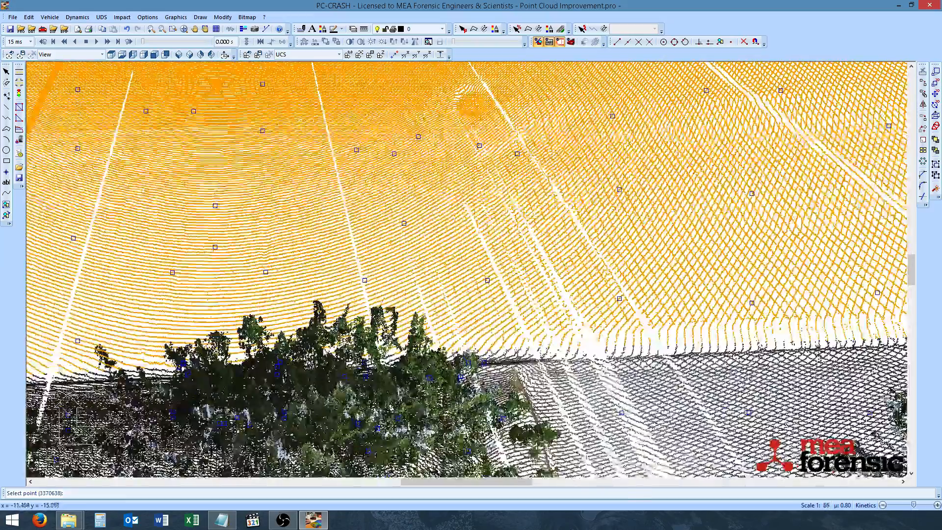
pyautogui.scroll(-7, 430, 292)
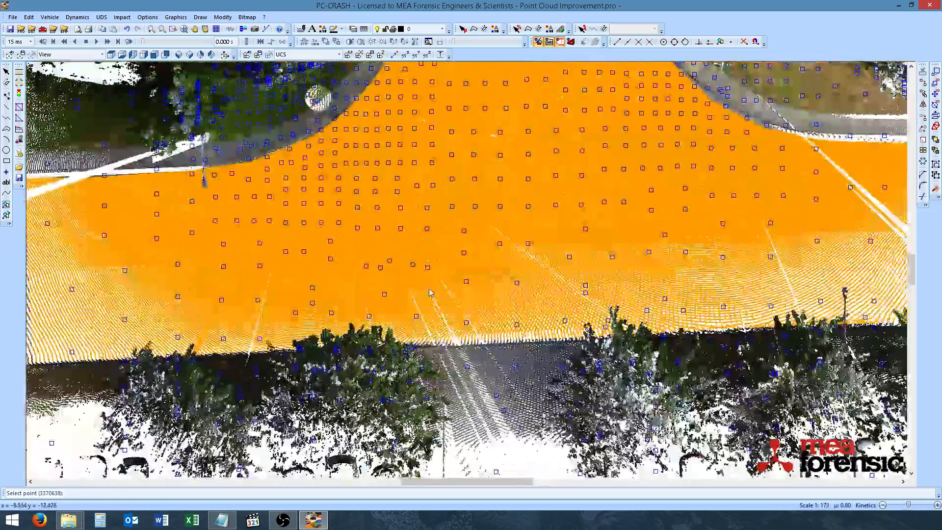
pyautogui.scroll(-3, 429, 292)
pyautogui.moveTo(511, 121); pyautogui.dragTo(498, 255, button='middle')
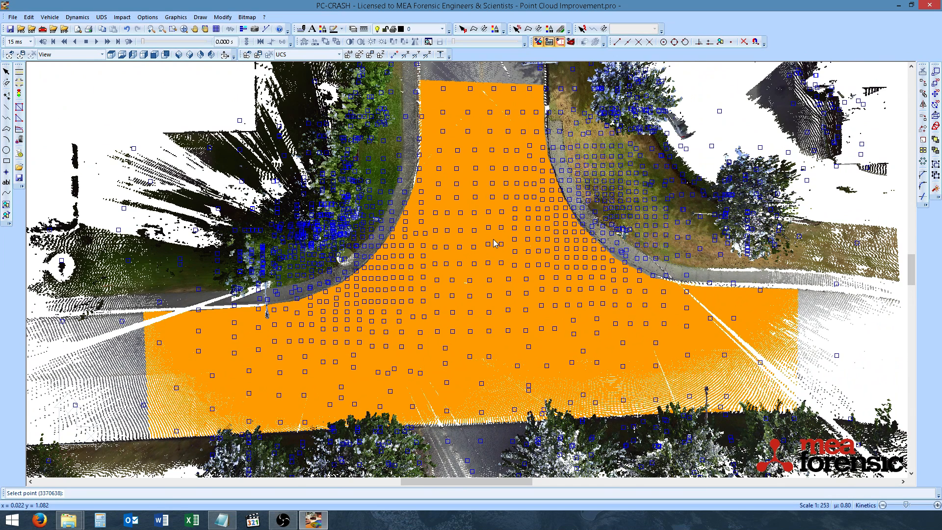
# Step: Set the minimum and maximum triangulation distances to 1 m and 5 m in the point cloud options
pyautogui.click(223, 17)
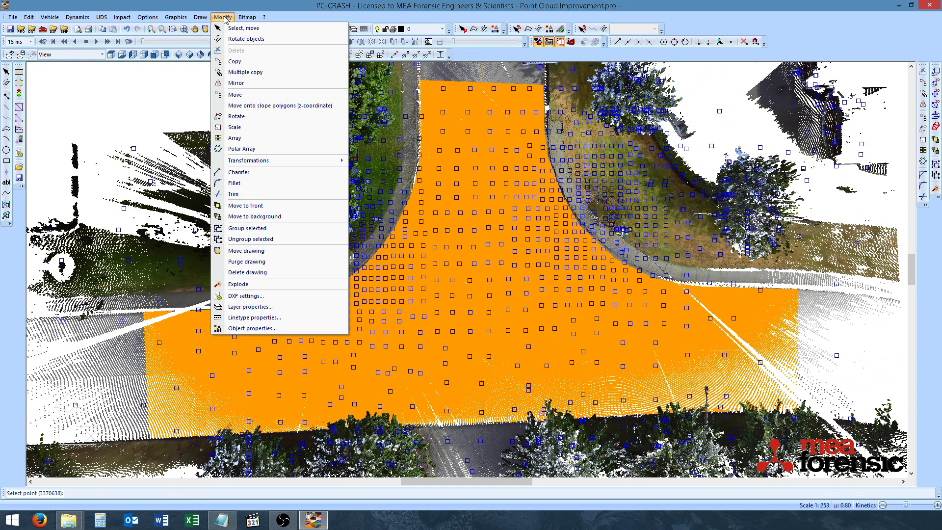
pyautogui.click(261, 296)
pyautogui.moveTo(456, 195); pyautogui.dragTo(612, 192)
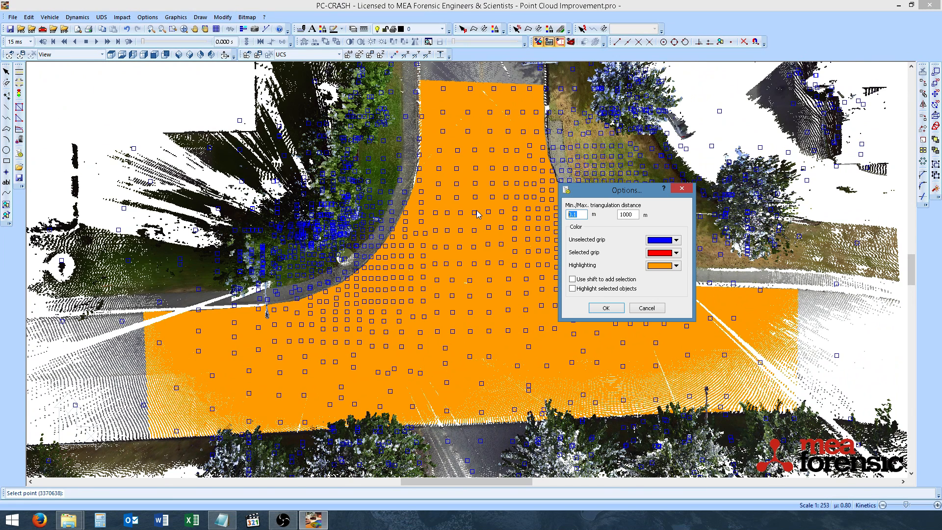
pyautogui.write('1')
pyautogui.press('Tab')
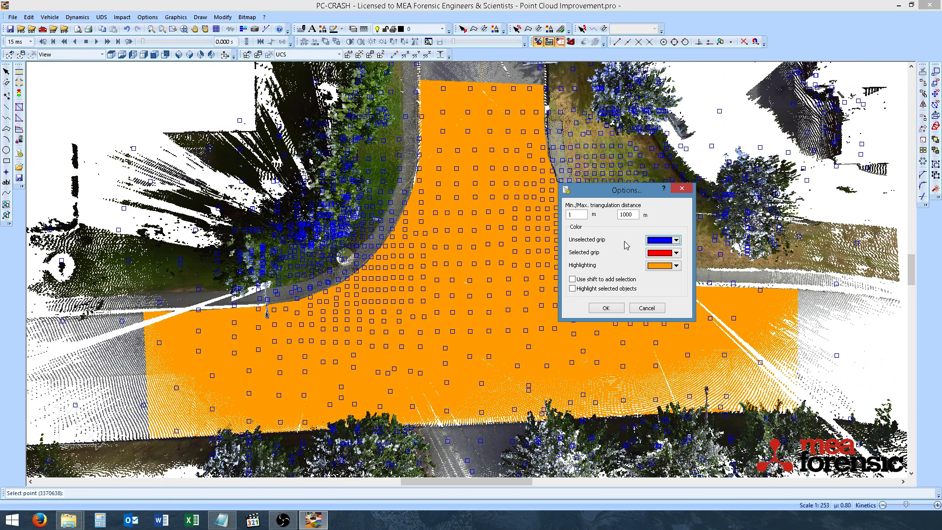
pyautogui.hotkey('shift', 'Tab')
pyautogui.write('5')
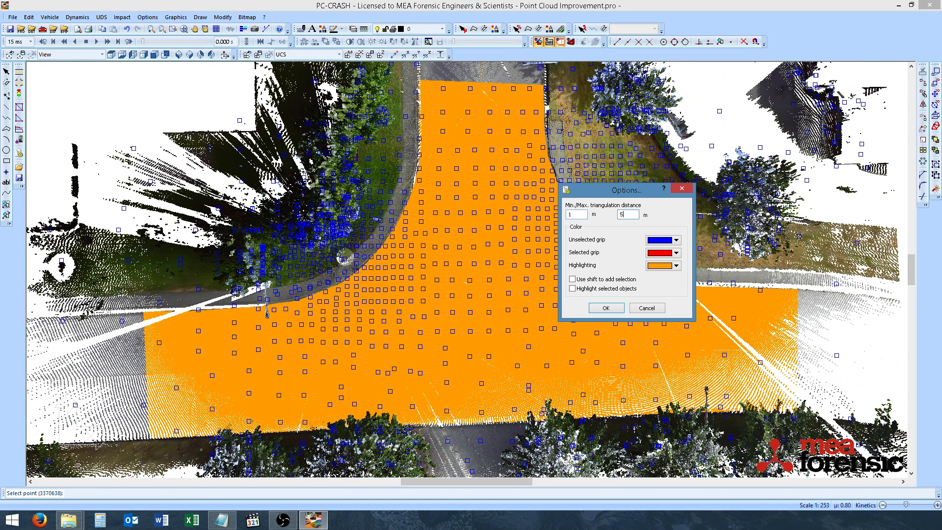
pyautogui.click(605, 308)
# Step: Triangulate the selected points, using the result as slope polygons and deleting the existing slope polygons
pyautogui.scroll(2, 438, 246)
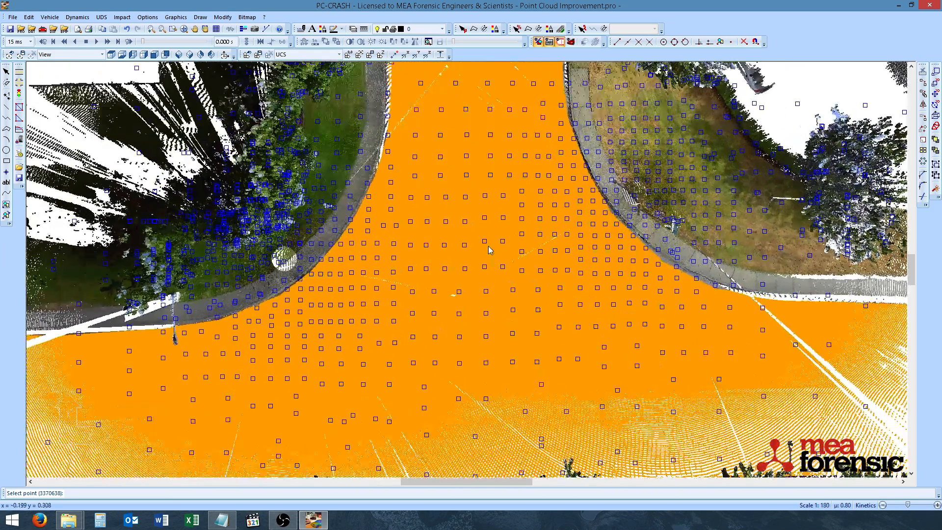
pyautogui.scroll(-1, 489, 250)
pyautogui.rightClick(488, 250)
pyautogui.rightClick(487, 256)
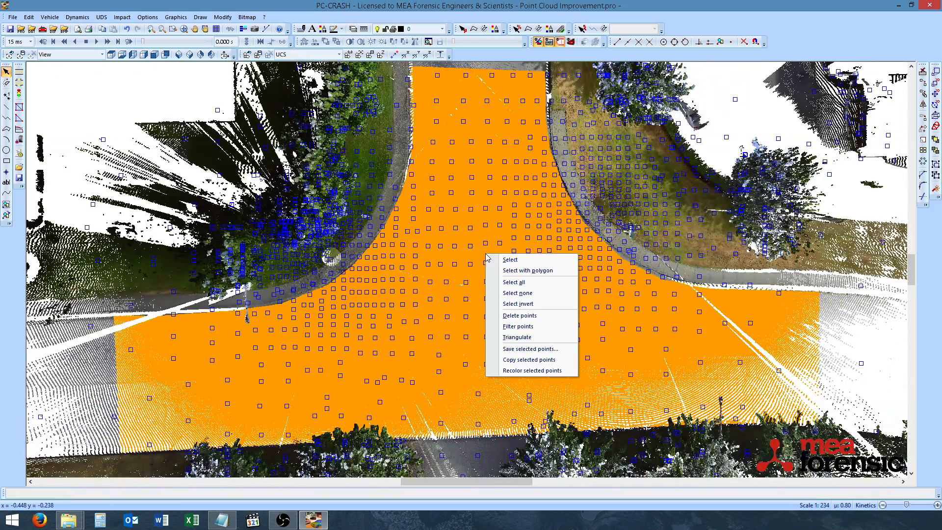
pyautogui.click(536, 339)
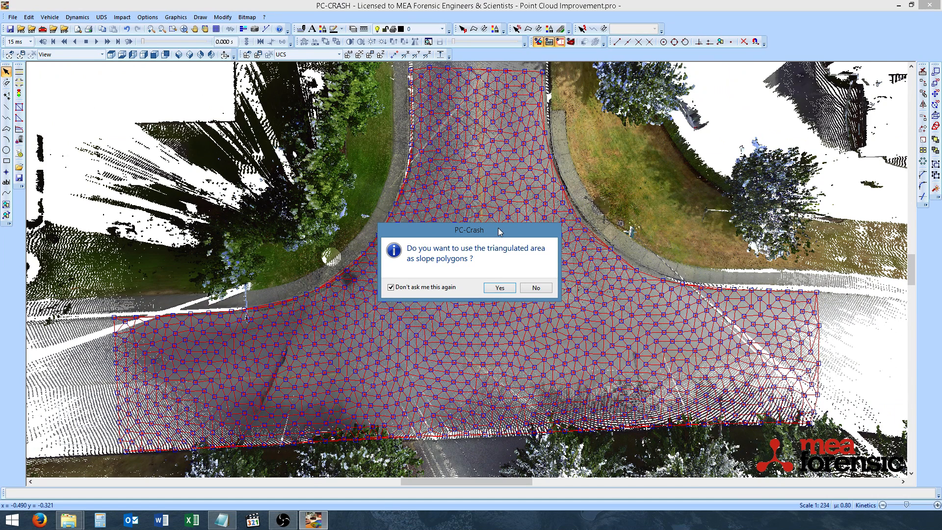
pyautogui.click(499, 286)
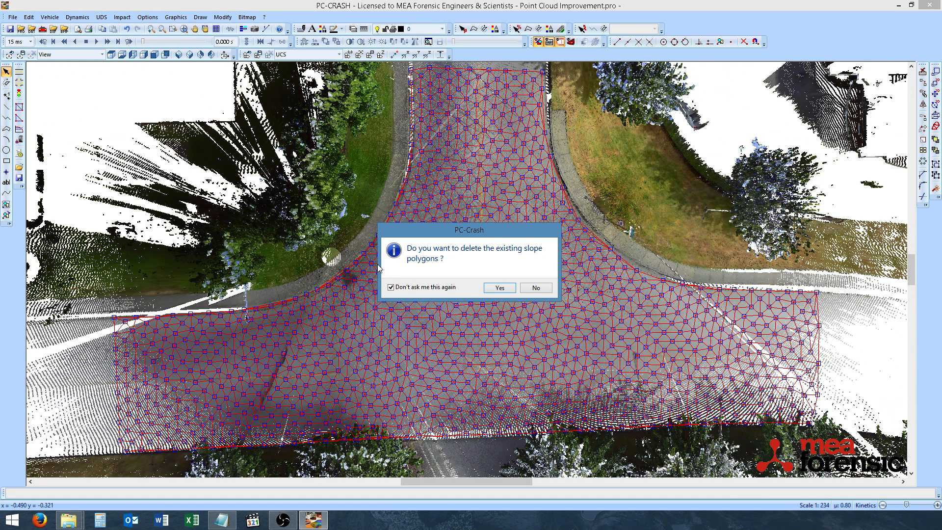
pyautogui.click(500, 287)
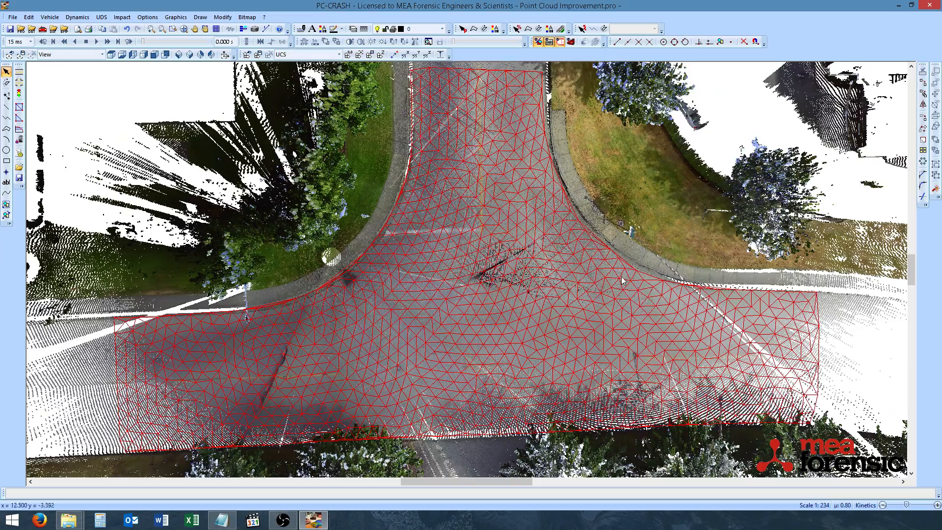
# Step: Open the 3D window and inspect the triangulated road surface from different angles
pyautogui.click(484, 30)
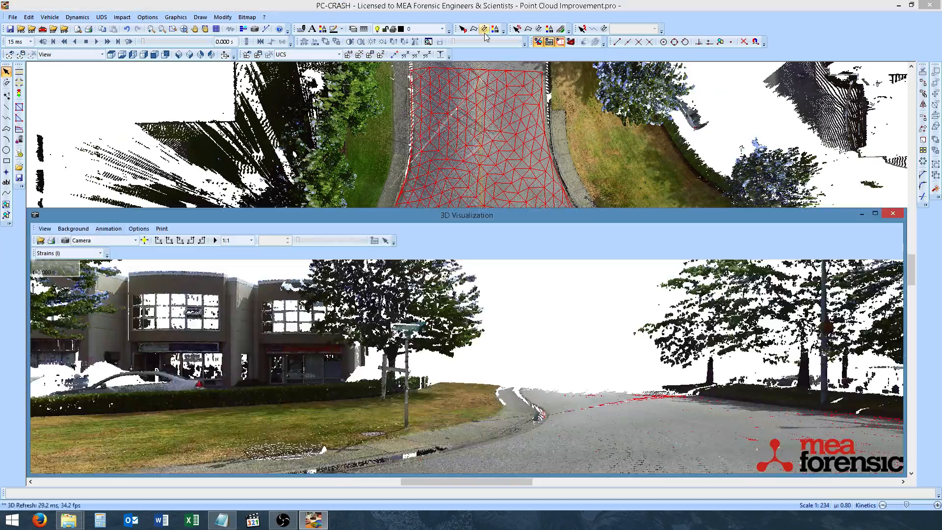
pyautogui.doubleClick(482, 216)
pyautogui.scroll(-6, 589, 310)
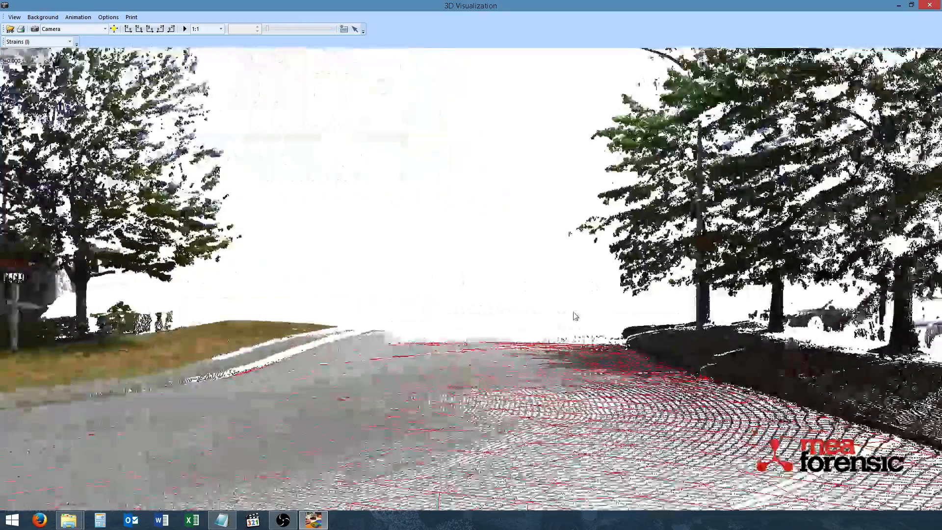
pyautogui.moveTo(508, 279); pyautogui.dragTo(481, 255)
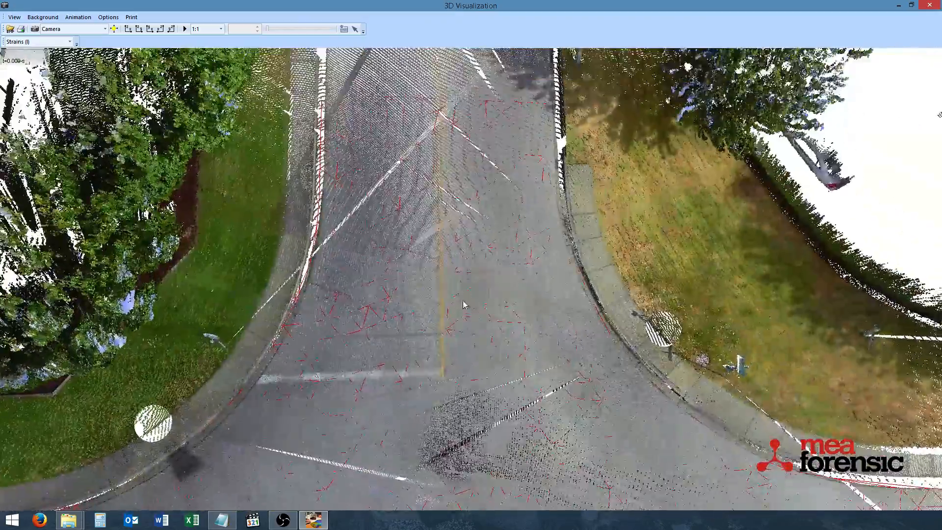
pyautogui.moveTo(463, 304); pyautogui.dragTo(489, 267)
pyautogui.scroll(-5, 490, 263)
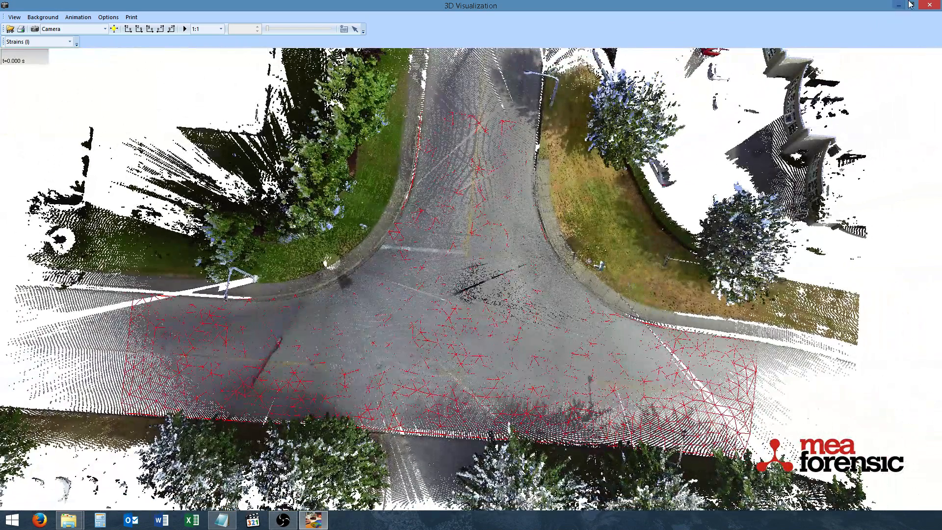
pyautogui.click(930, 5)
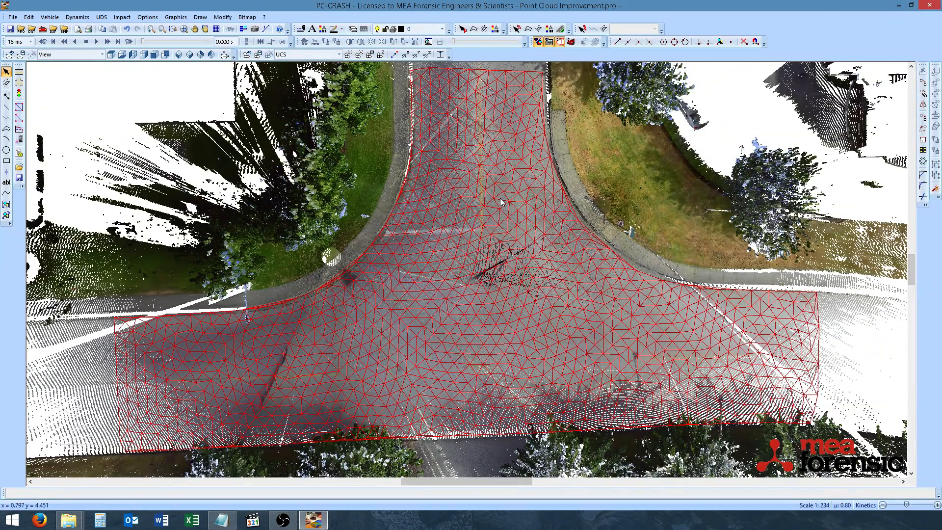